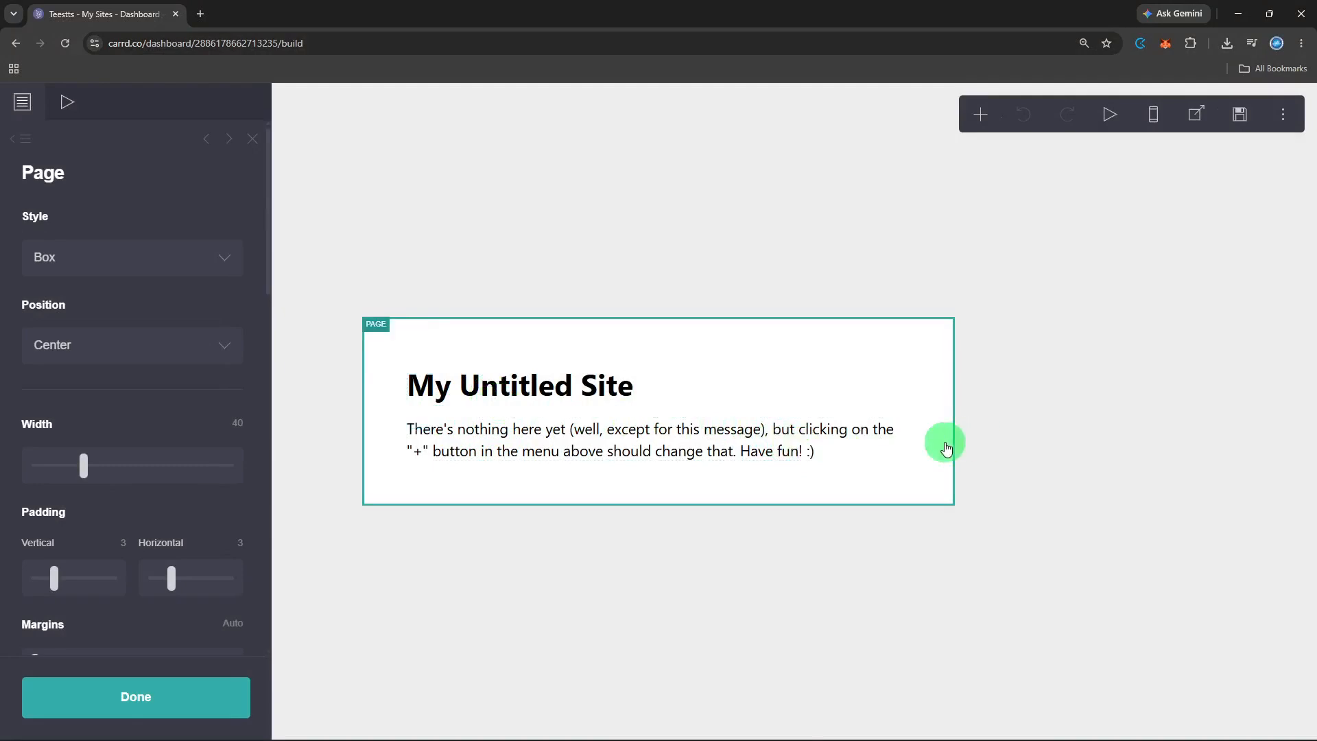
Step: Add a container element to the page below the intro text
{"action": "left_click", "coordinate": [985, 118]}
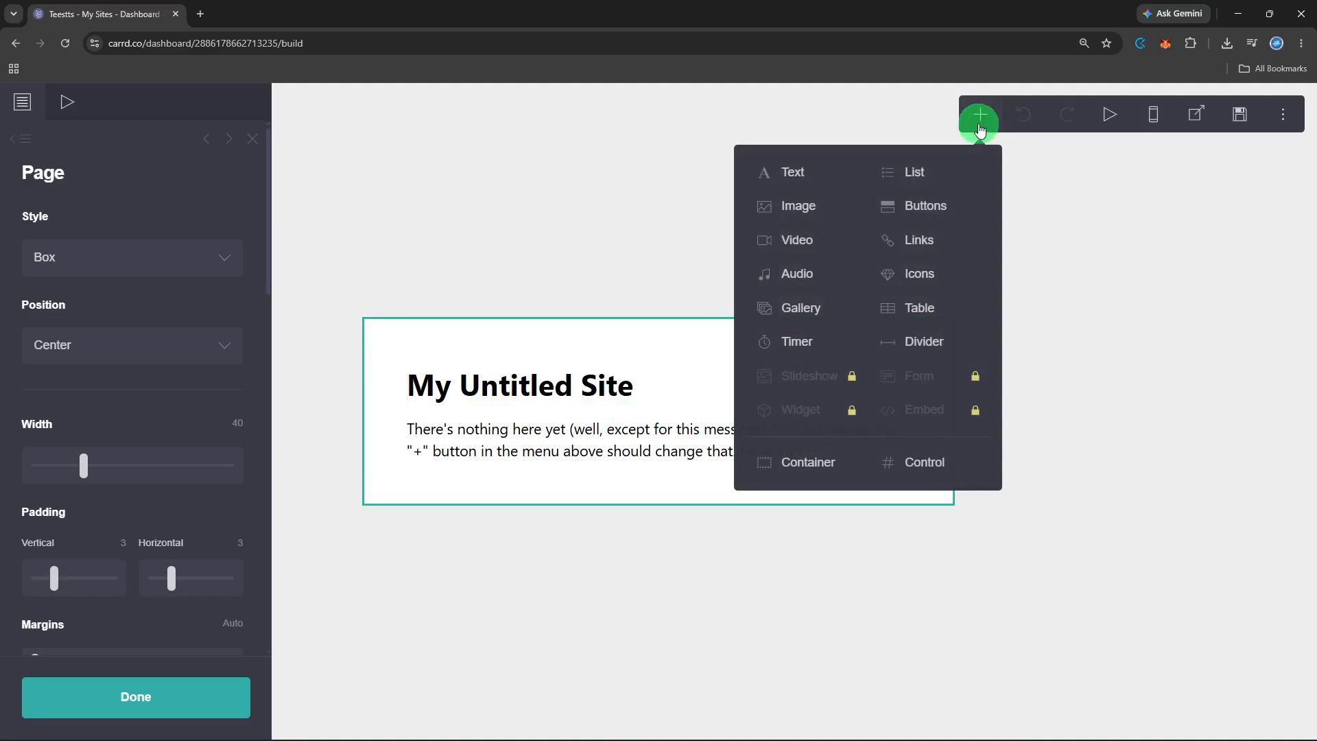
{"action": "left_click", "coordinate": [810, 458]}
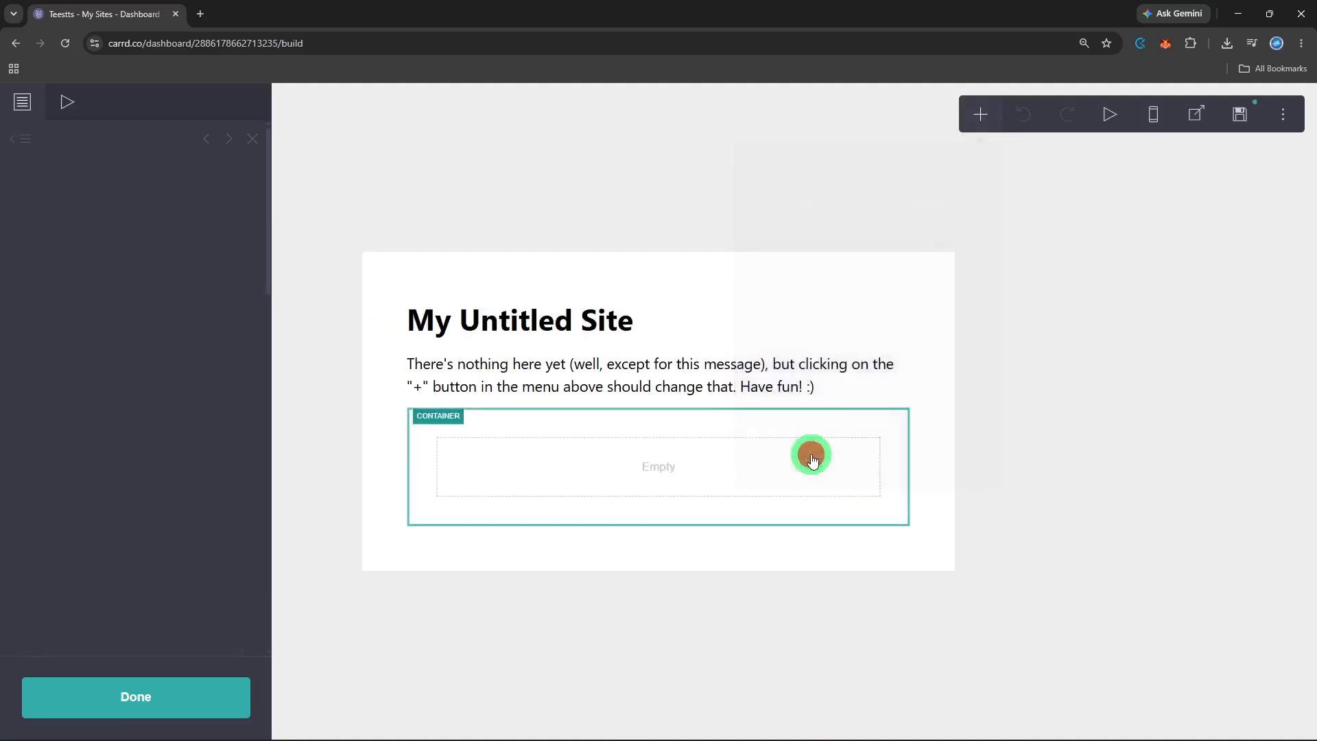
{"action": "left_click", "coordinate": [690, 482]}
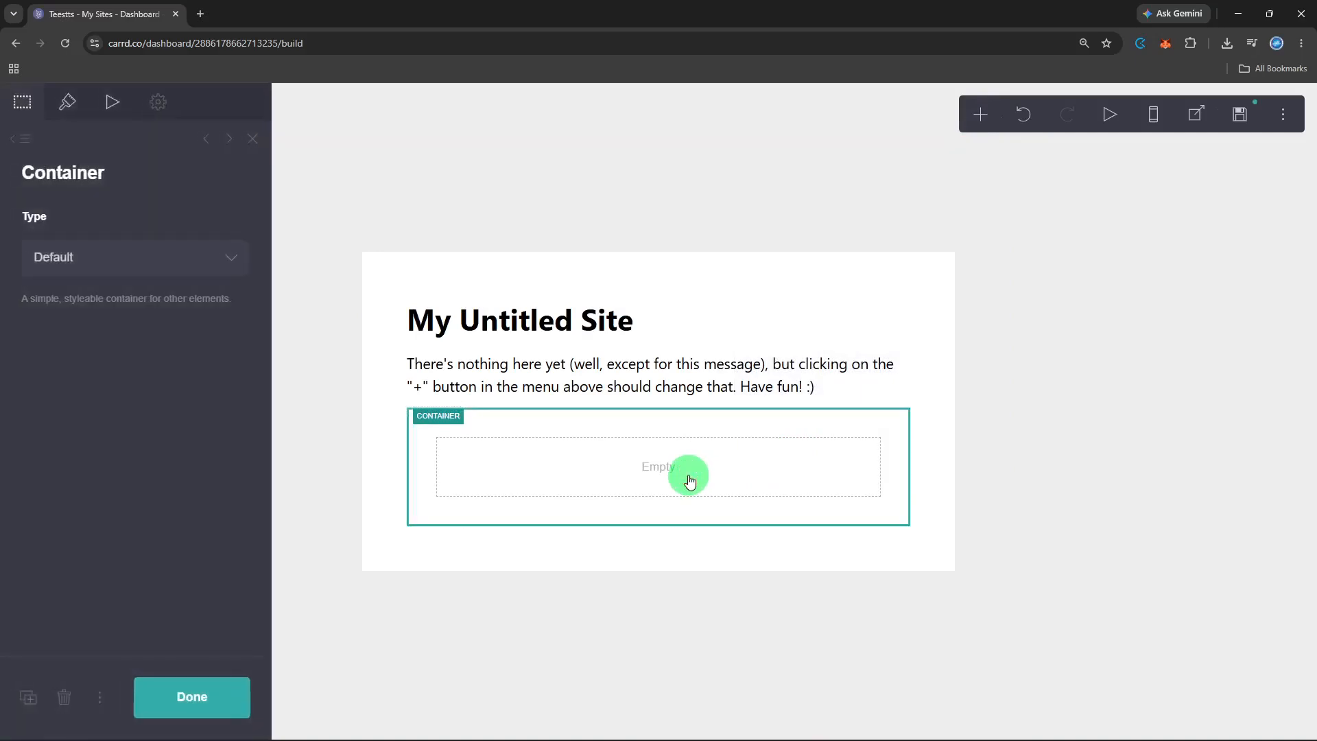
{"action": "left_click", "coordinate": [162, 110]}
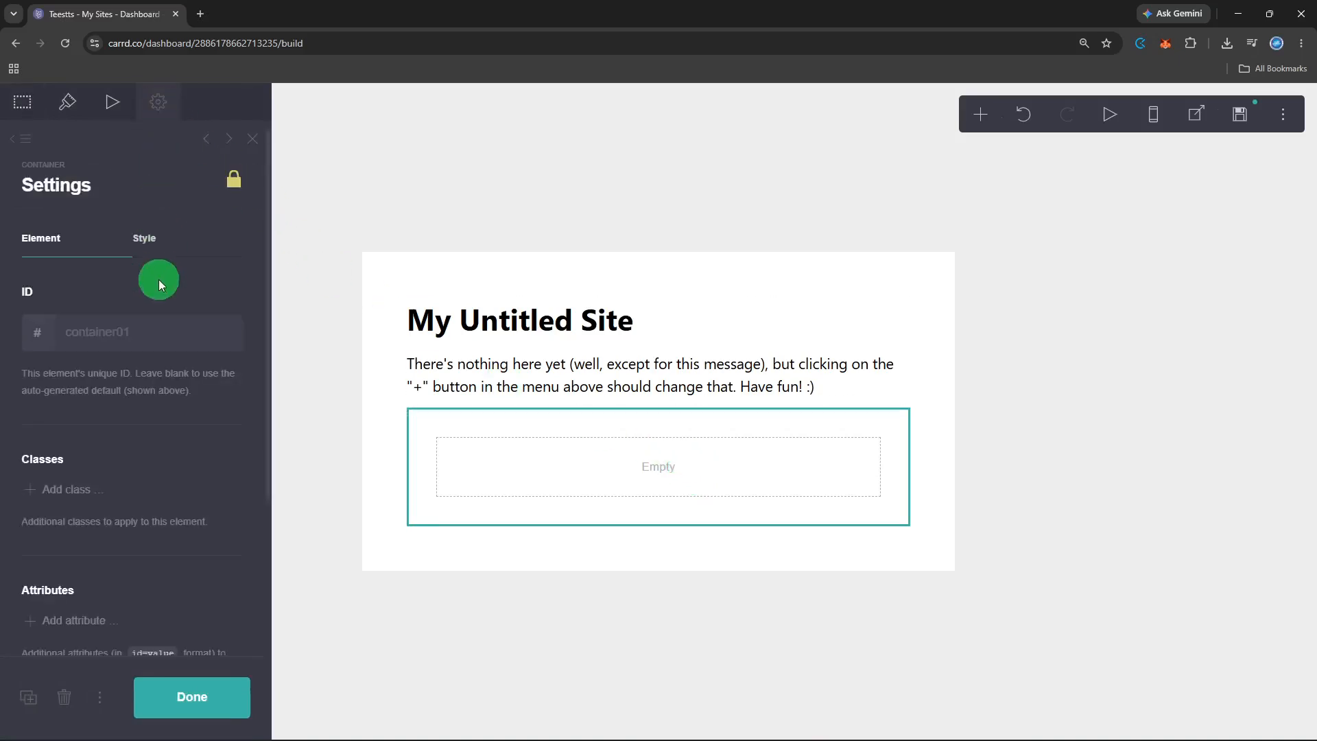
{"action": "scroll", "coordinate": [159, 278], "scroll_direction": "down", "scroll_amount": 3}
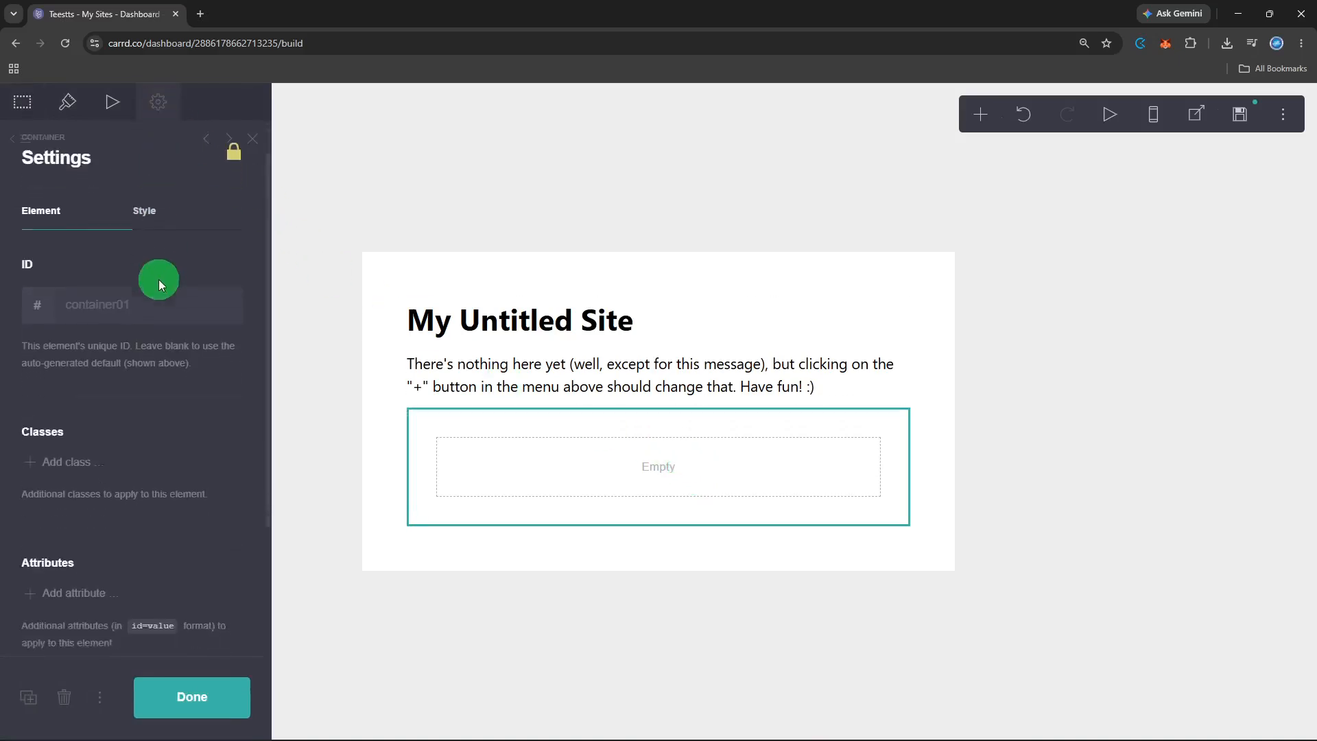
{"action": "scroll", "coordinate": [158, 279], "scroll_direction": "up", "scroll_amount": 2}
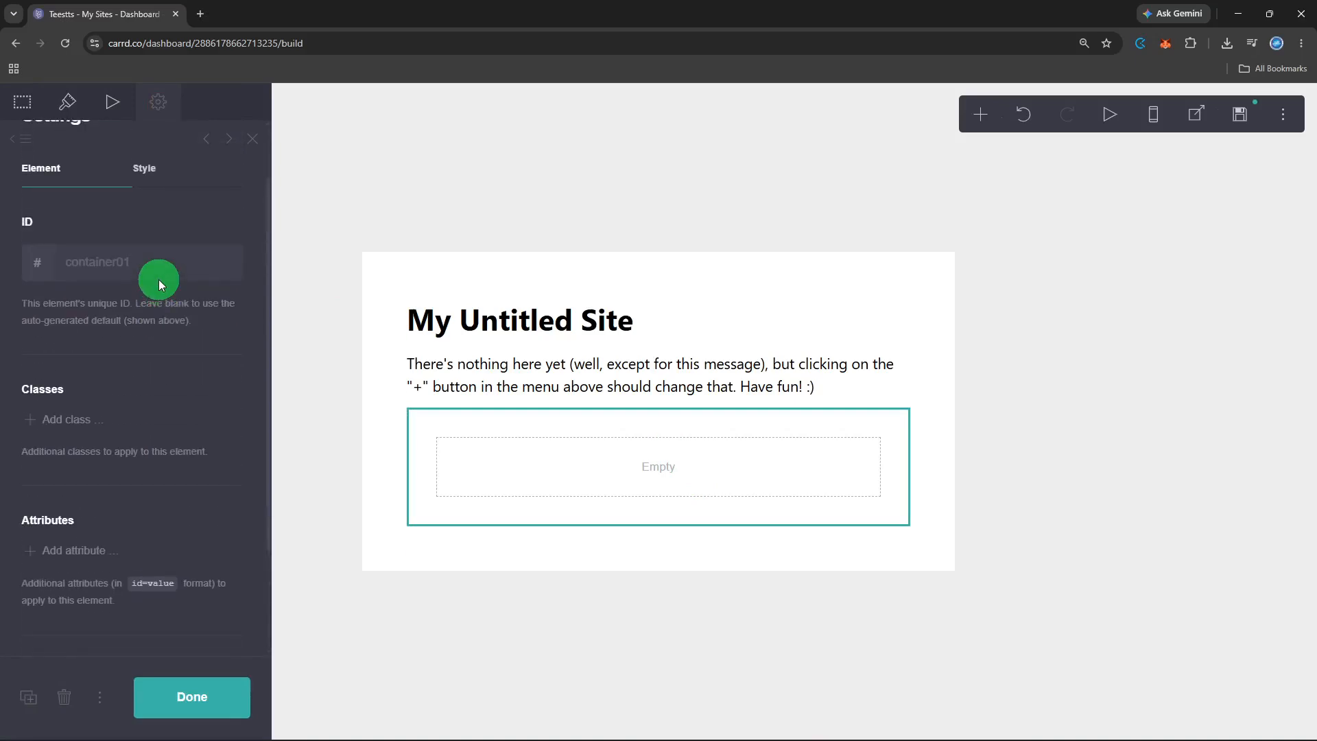
{"action": "scroll", "coordinate": [158, 279], "scroll_direction": "up", "scroll_amount": 2}
Step: Add a text element inside the empty container
{"action": "left_click", "coordinate": [496, 478]}
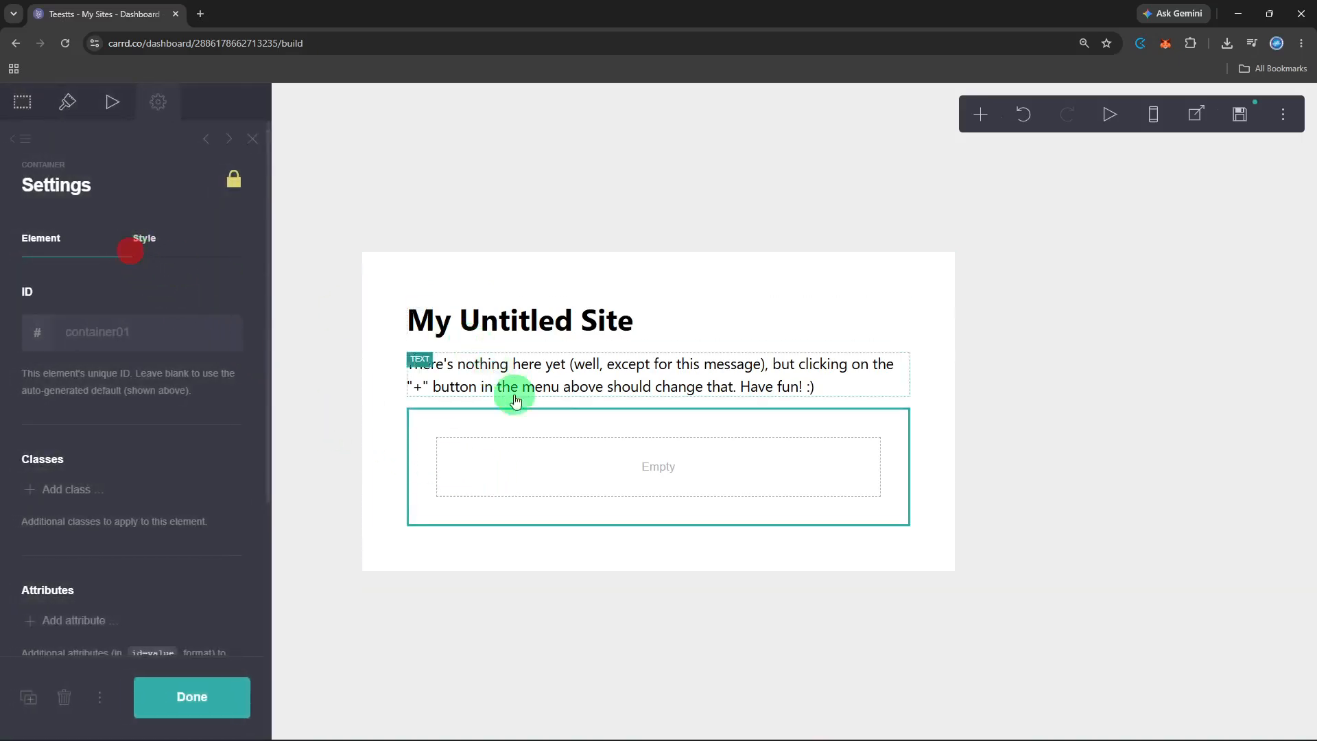
{"action": "left_click", "coordinate": [981, 116]}
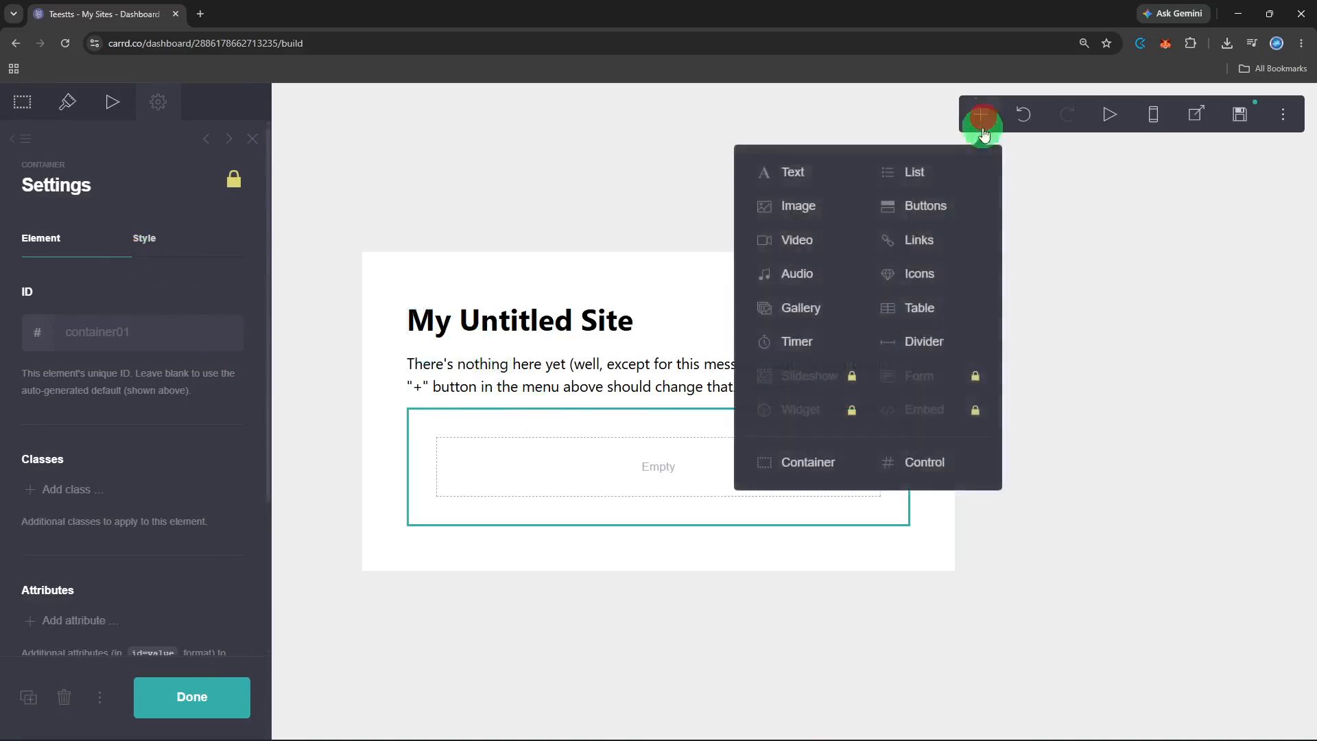
{"action": "left_click", "coordinate": [820, 183]}
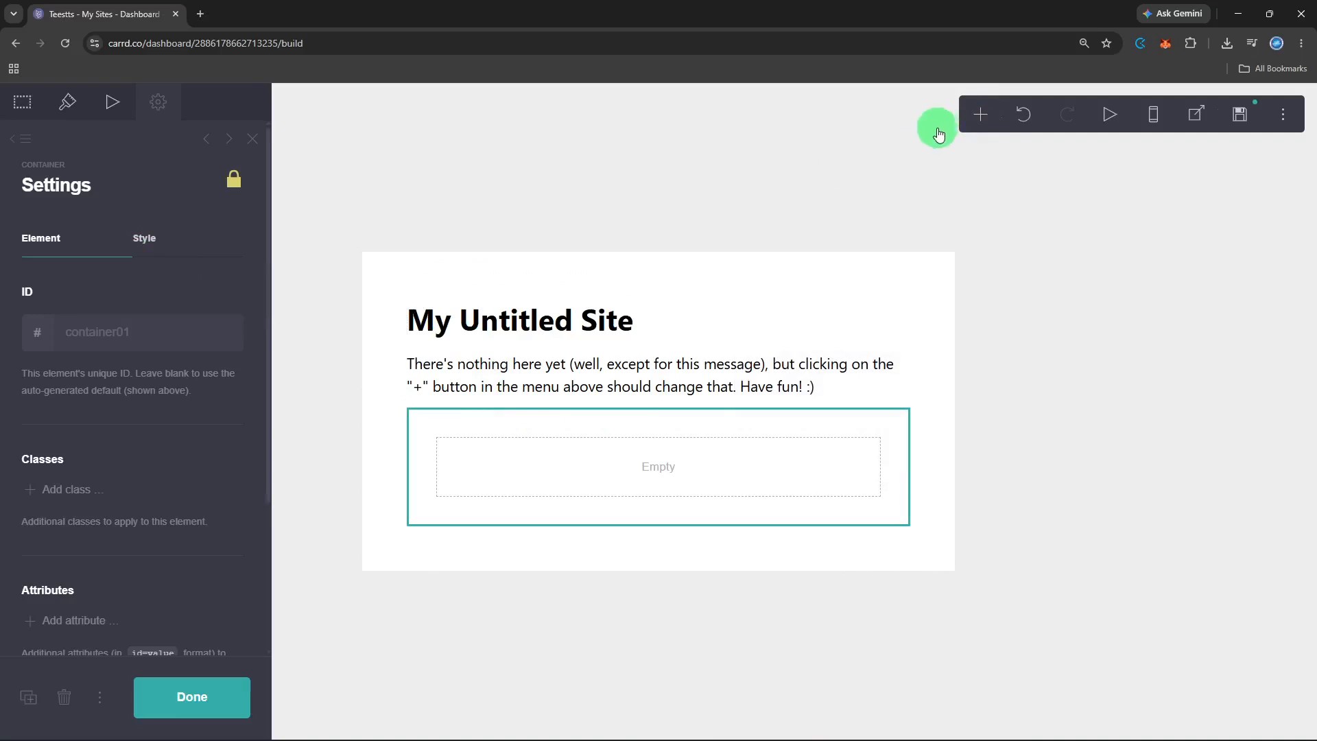
{"action": "left_click", "coordinate": [979, 114]}
{"action": "left_click", "coordinate": [823, 161]}
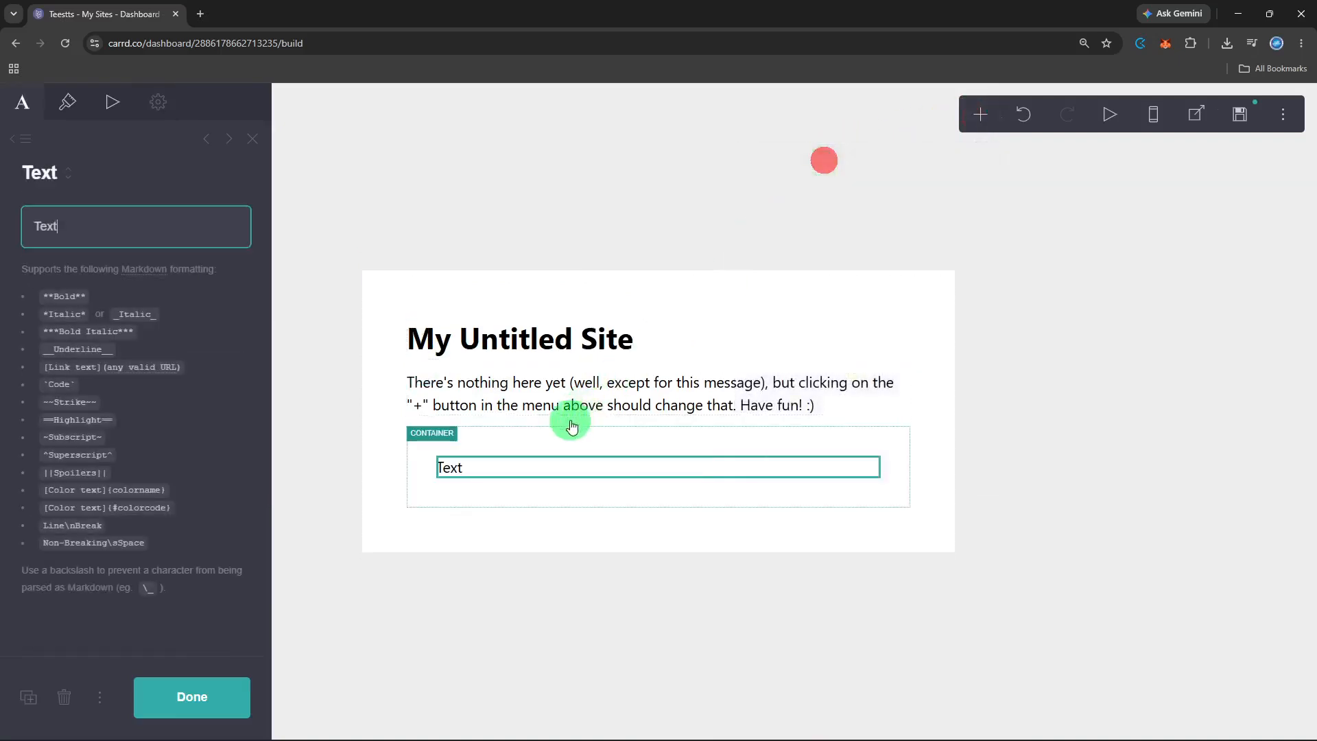
Step: Add a buttons element inside the container, below its text
{"action": "left_click", "coordinate": [539, 494]}
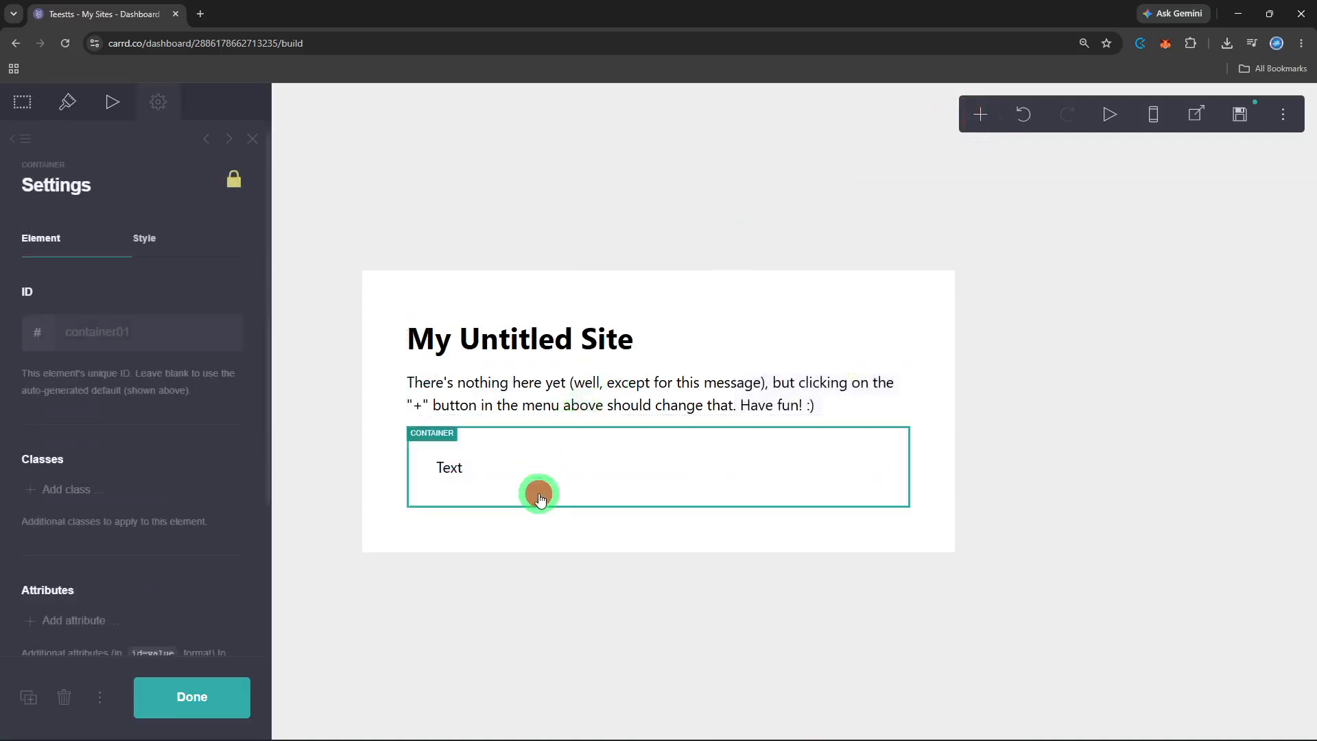
{"action": "left_click", "coordinate": [978, 115]}
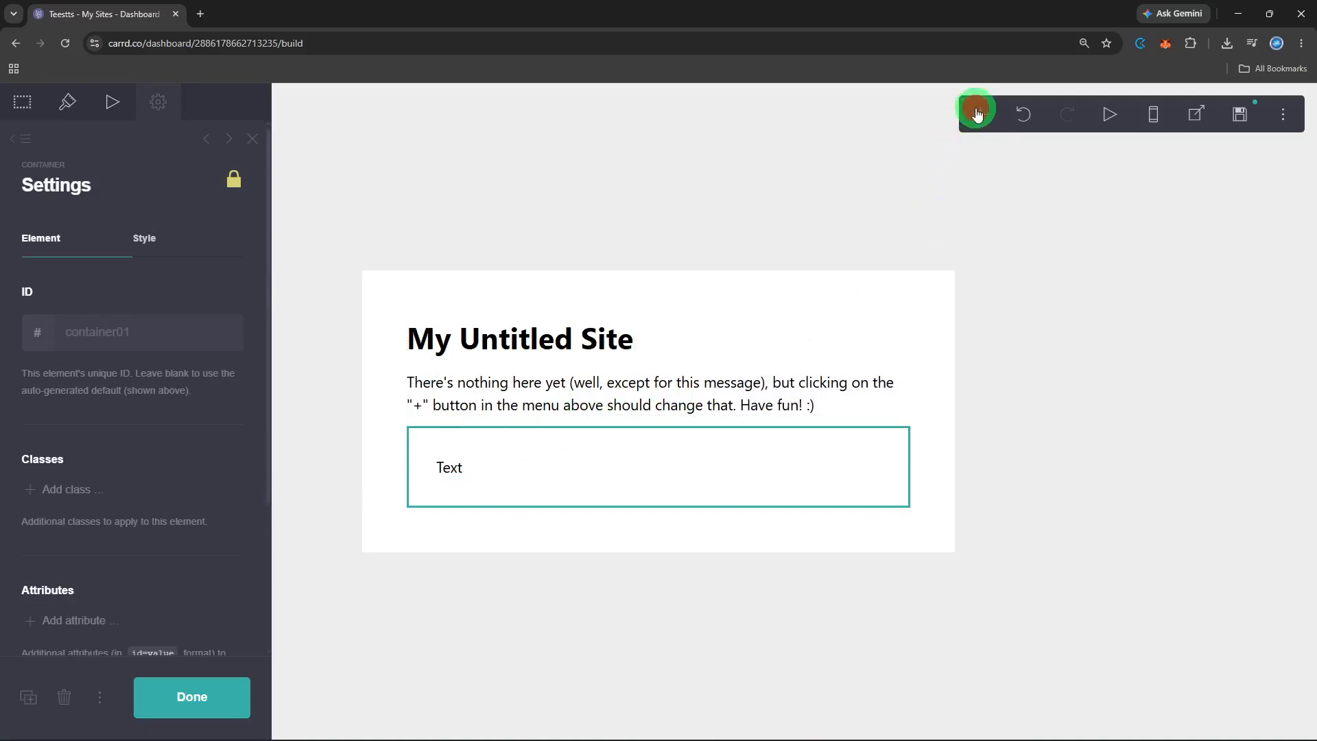
{"action": "left_click", "coordinate": [916, 213]}
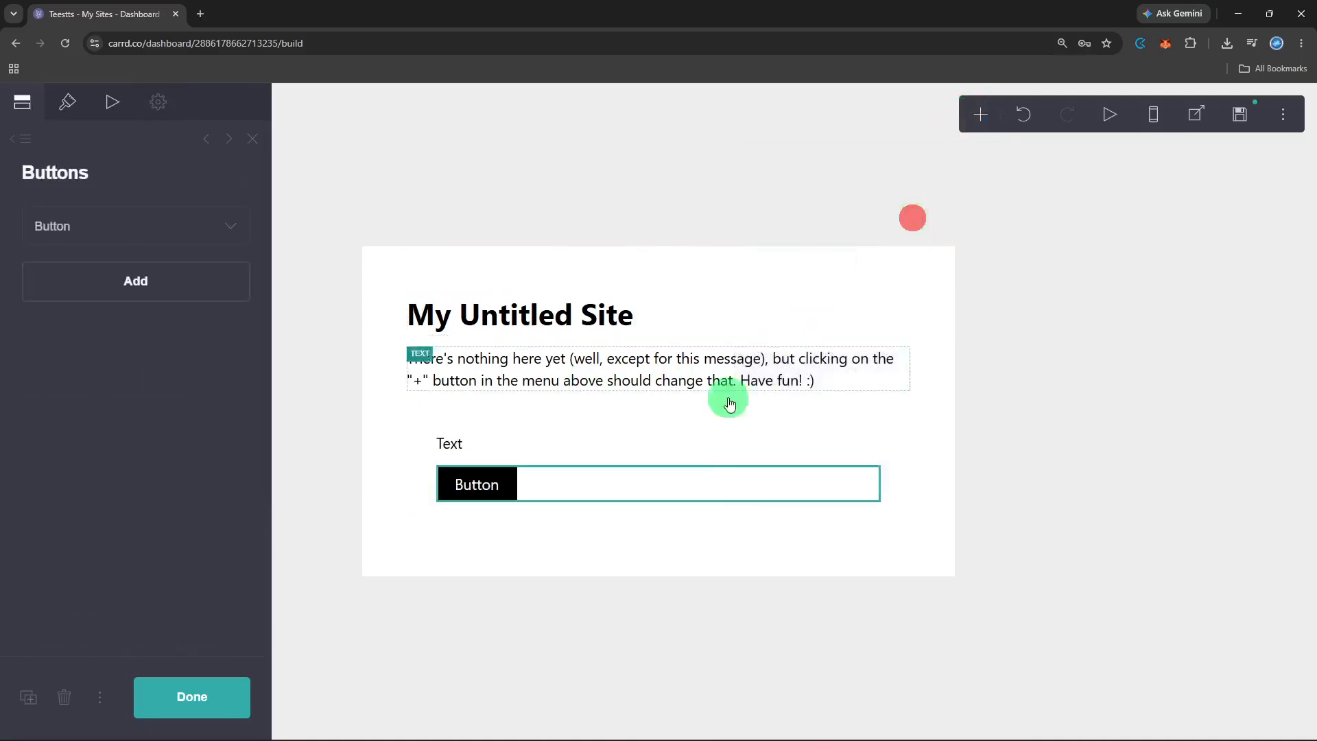
Step: Add an image element inside the container, below the button
{"action": "left_click", "coordinate": [284, 501]}
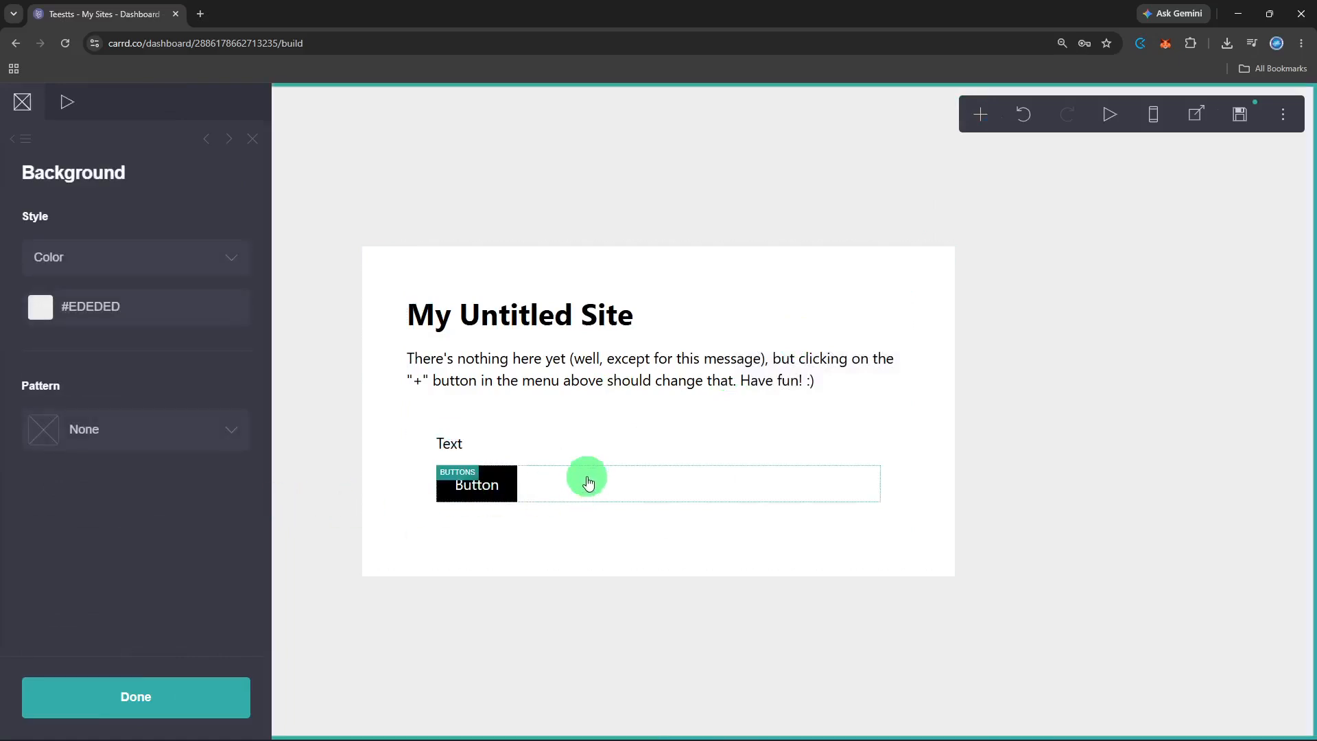
{"action": "left_click", "coordinate": [619, 486]}
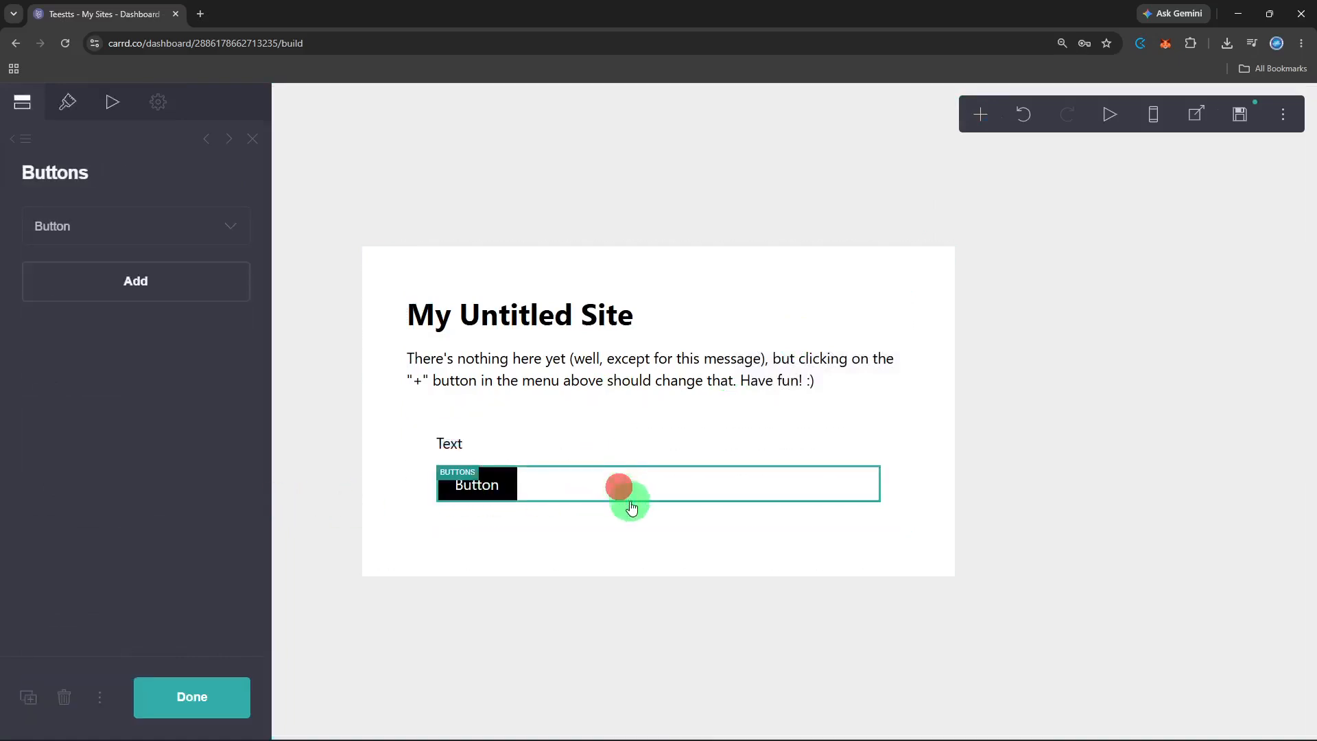
{"action": "left_click", "coordinate": [632, 516]}
{"action": "left_click", "coordinate": [985, 122]}
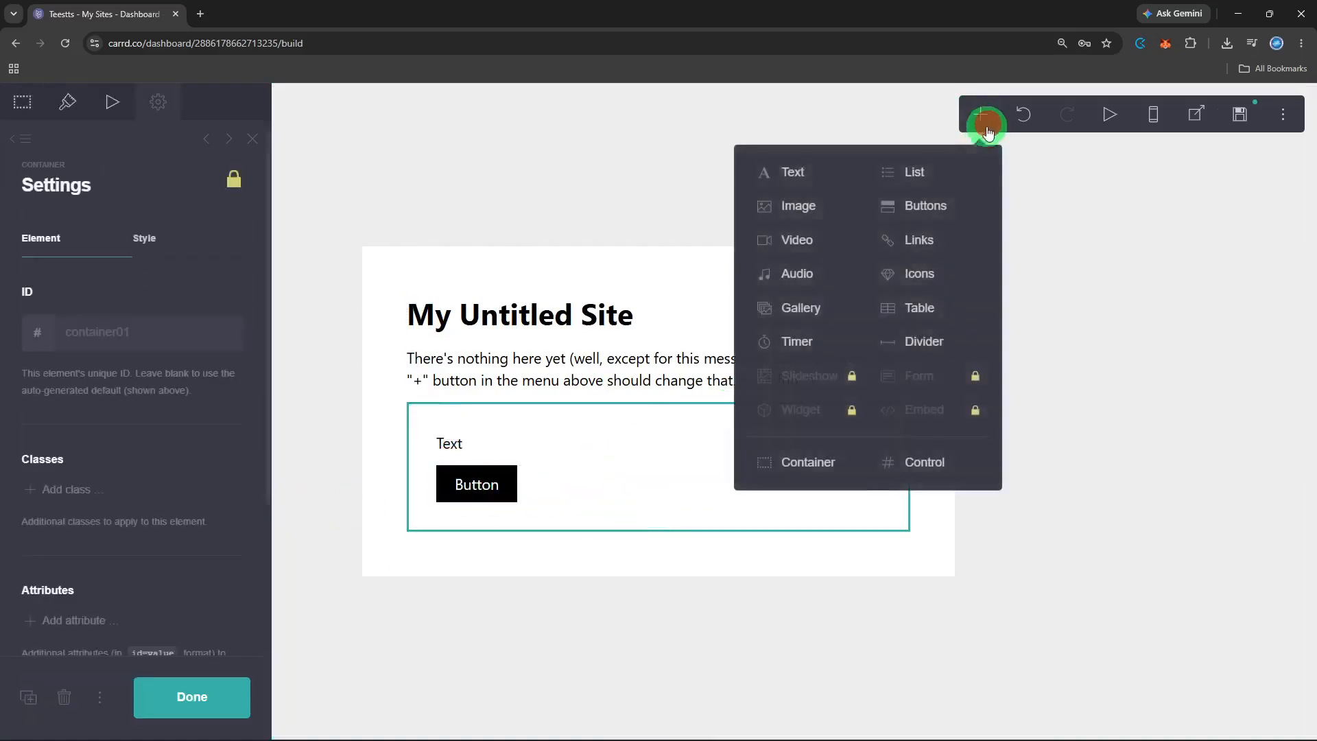
{"action": "left_click", "coordinate": [828, 213]}
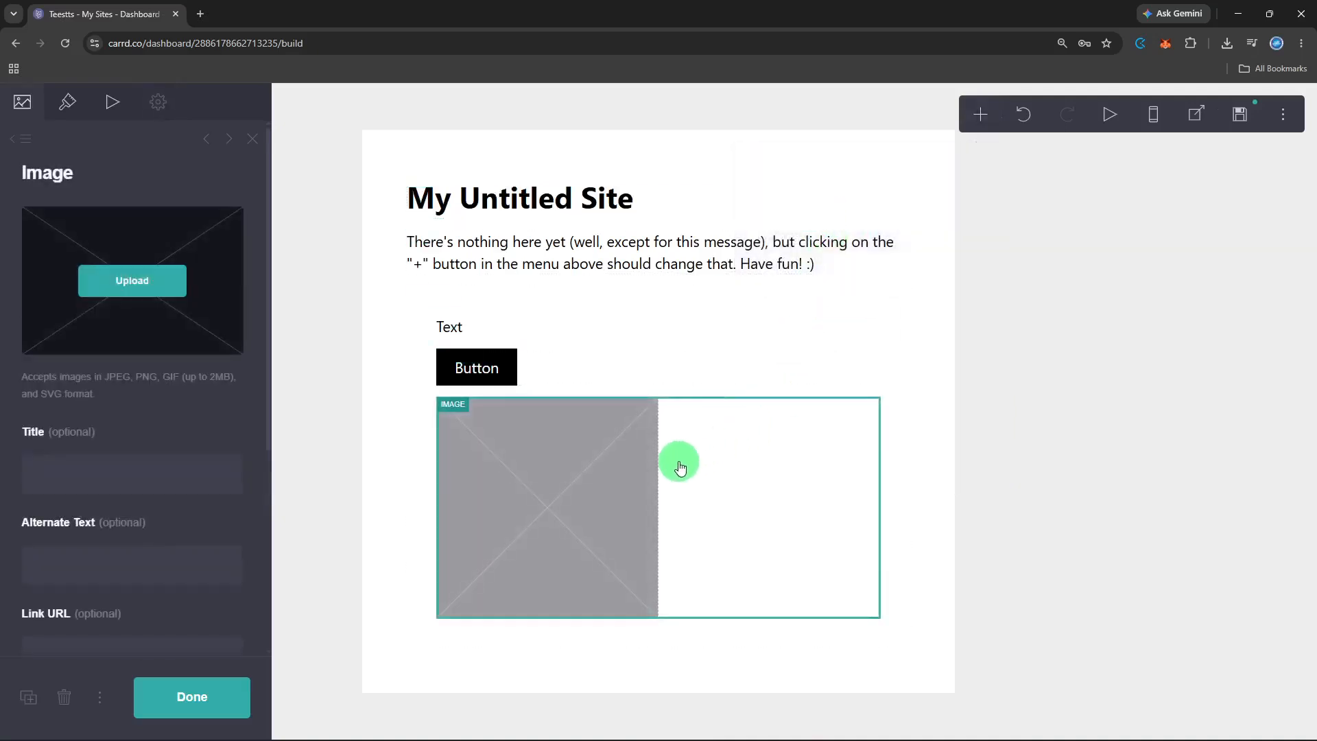
{"action": "left_click", "coordinate": [750, 446]}
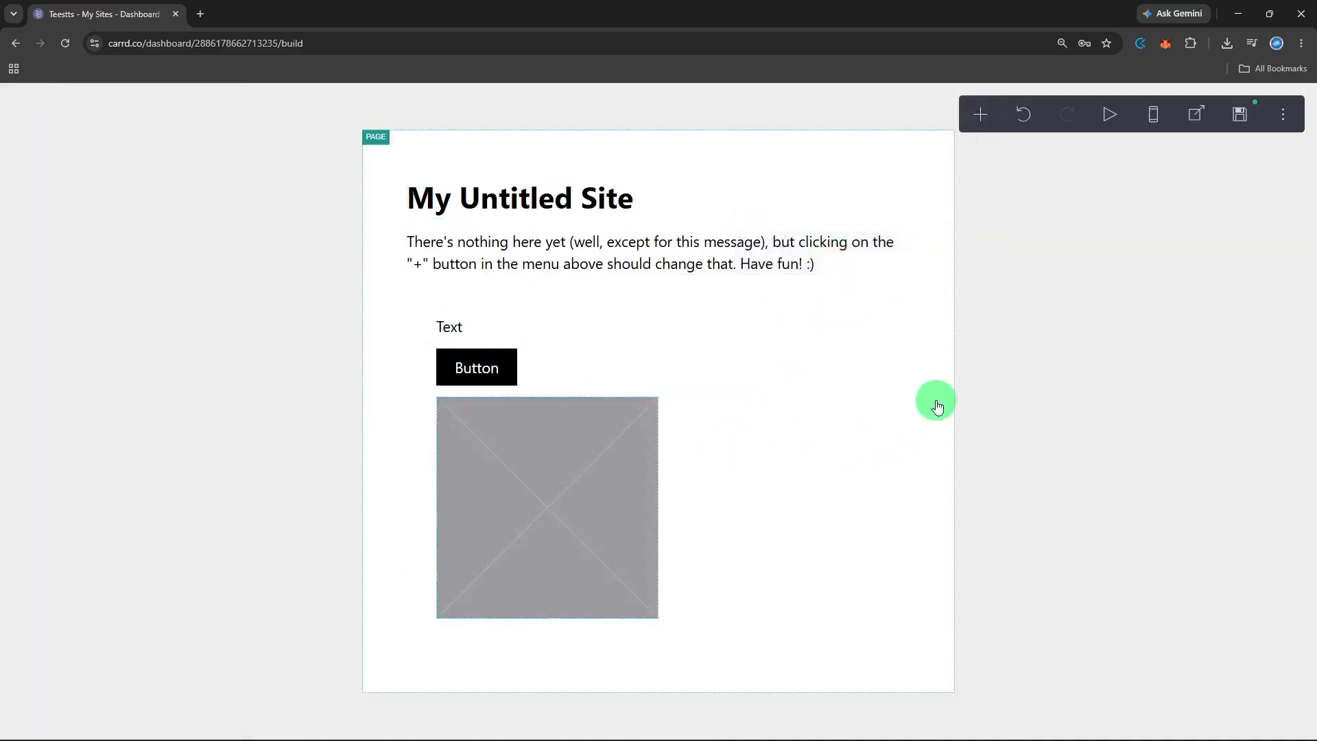
{"action": "mouse_move", "coordinate": [578, 471]}
{"action": "left_mouse_down"}
{"action": "mouse_move", "coordinate": [676, 412]}
{"action": "mouse_move", "coordinate": [565, 450]}
{"action": "left_mouse_up"}
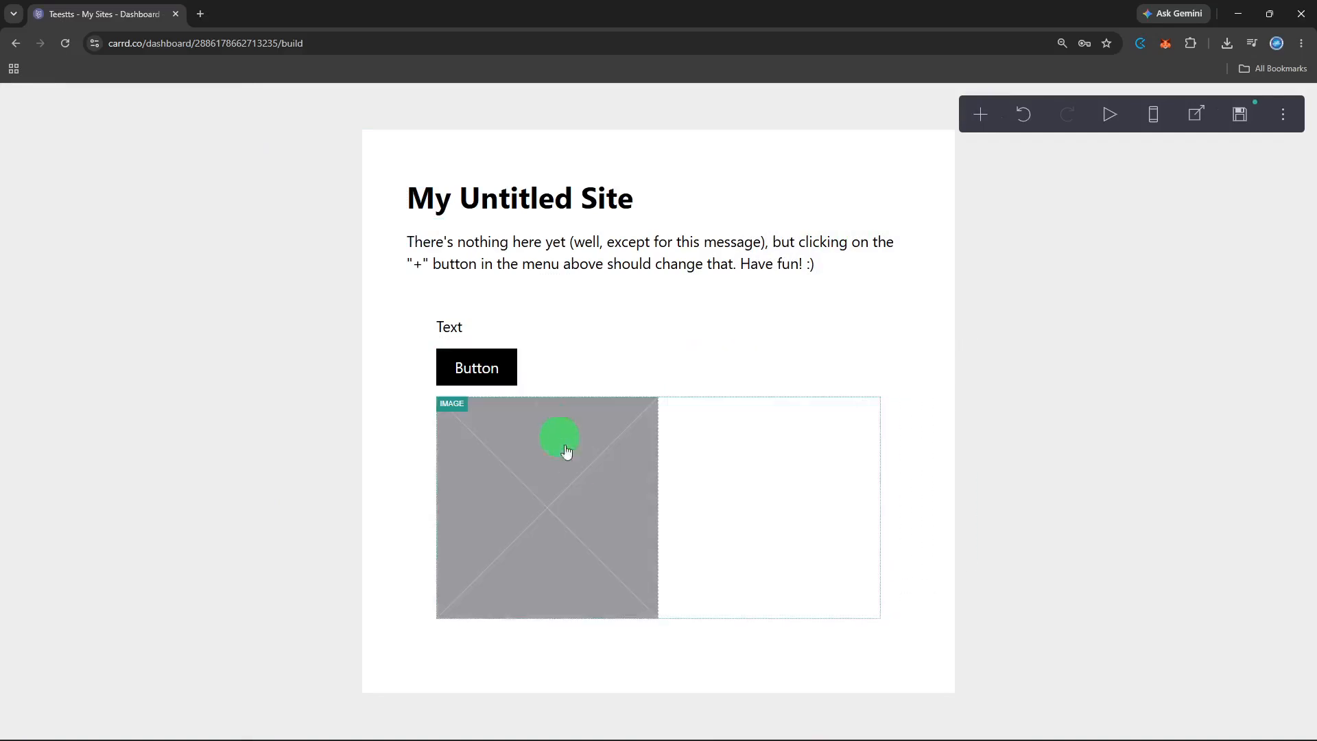
{"action": "left_click", "coordinate": [502, 339]}
Step: Set the type of the container holding the text, button and image to Columns
{"action": "left_click", "coordinate": [424, 415]}
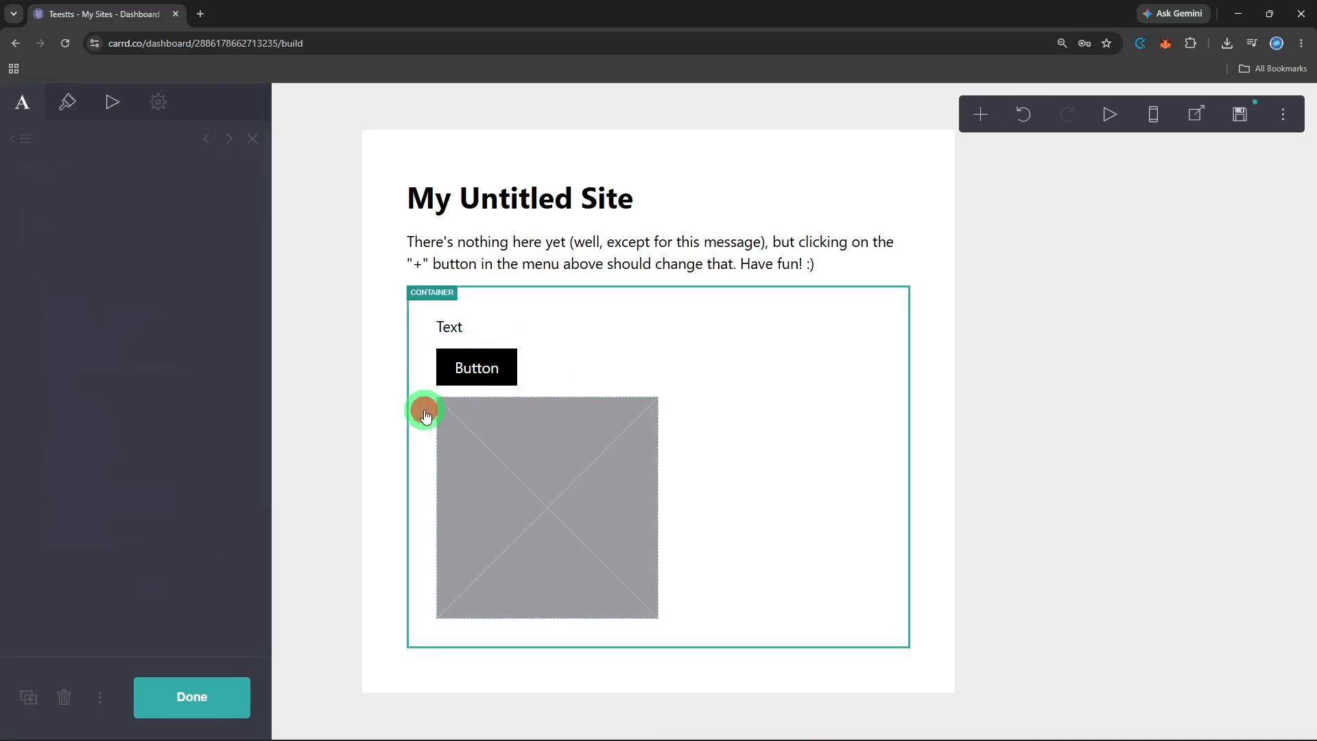
{"action": "scroll", "coordinate": [199, 411], "scroll_direction": "down", "scroll_amount": 3}
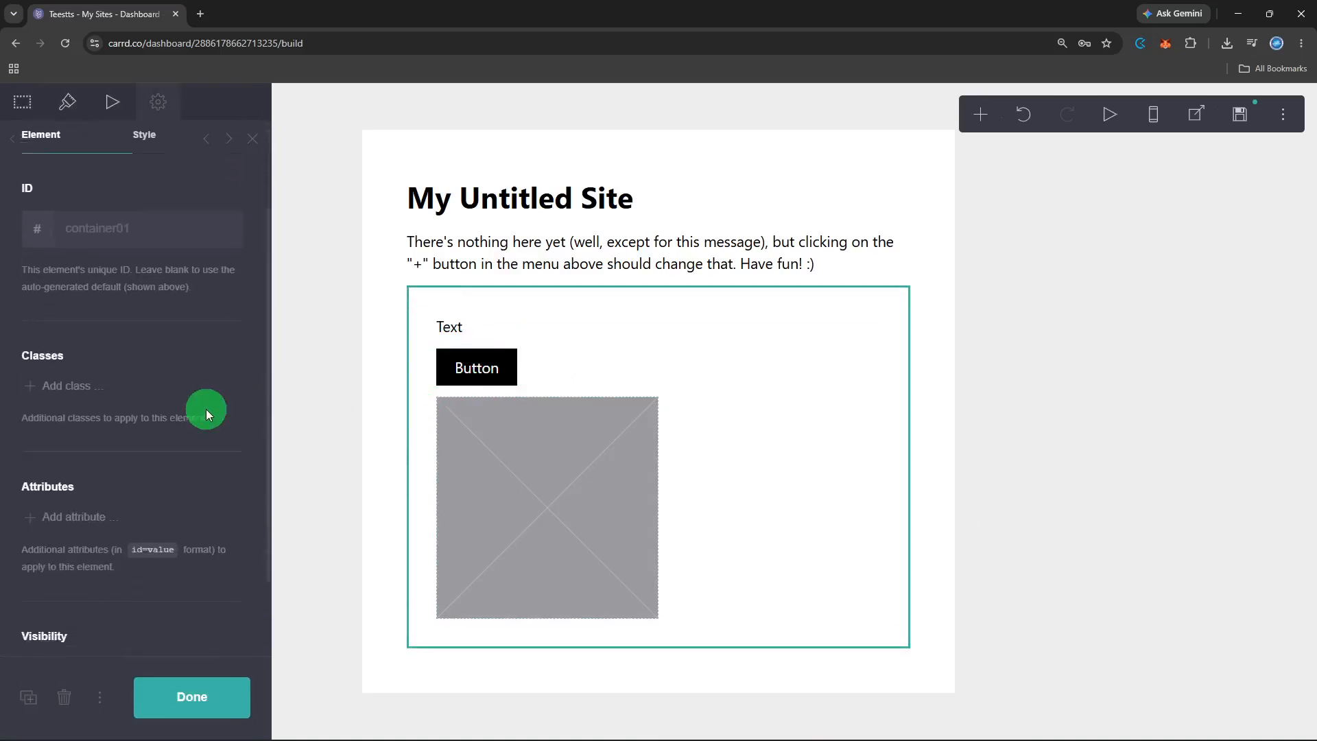
{"action": "scroll", "coordinate": [206, 411], "scroll_direction": "down", "scroll_amount": 2}
{"action": "scroll", "coordinate": [206, 412], "scroll_direction": "up", "scroll_amount": 3}
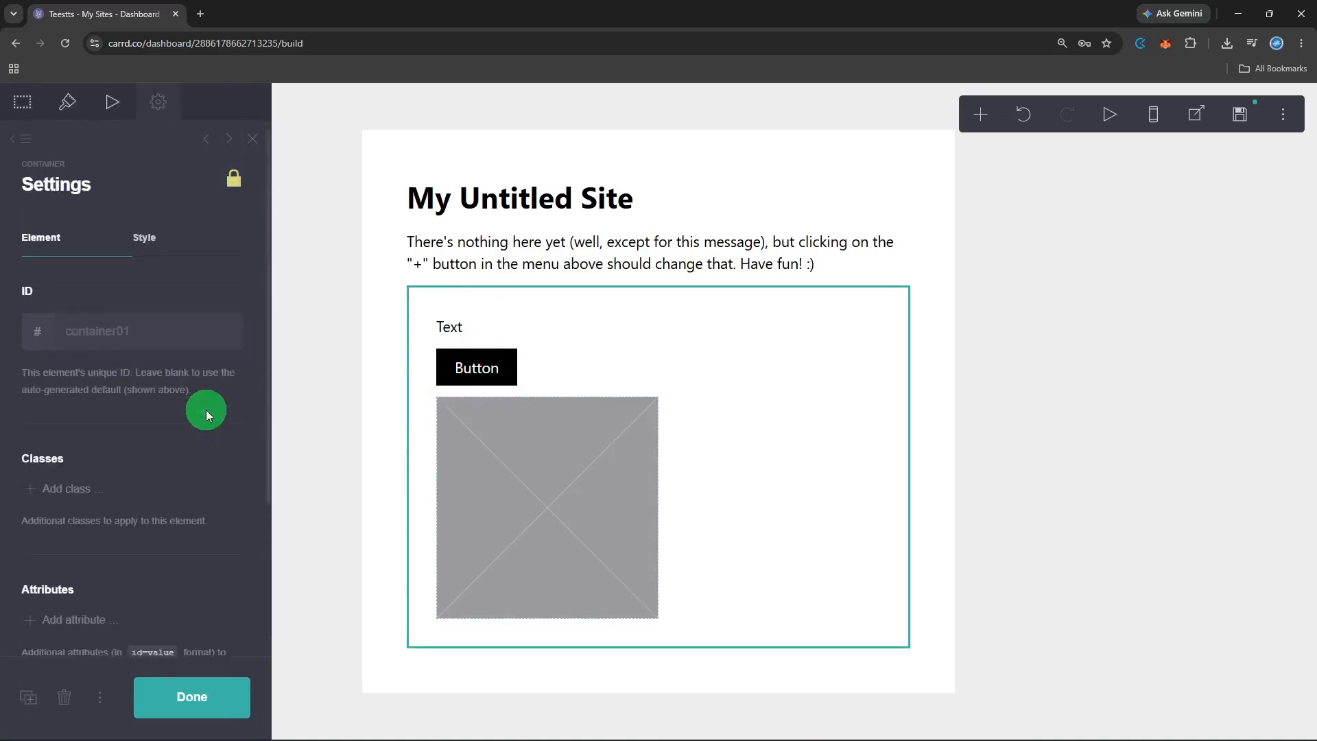
{"action": "left_click", "coordinate": [72, 116]}
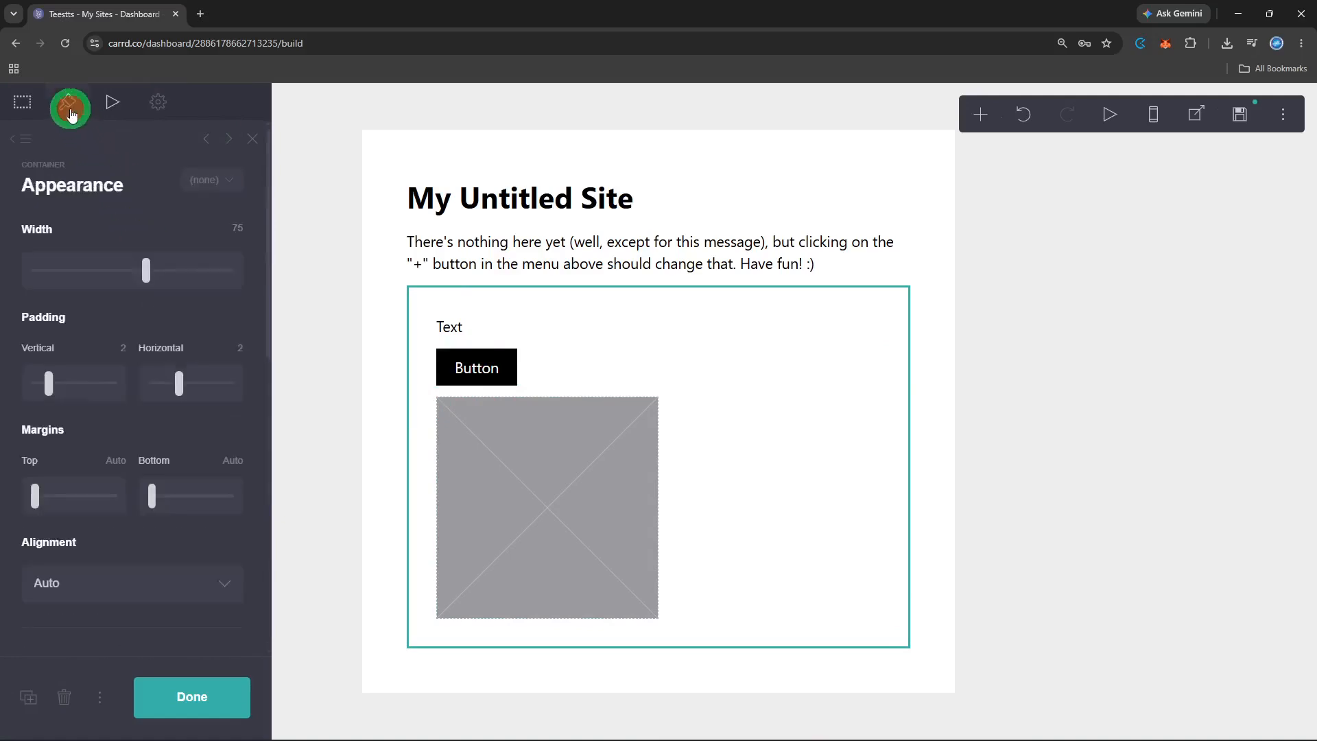
{"action": "left_click", "coordinate": [31, 115]}
{"action": "left_click", "coordinate": [144, 247]}
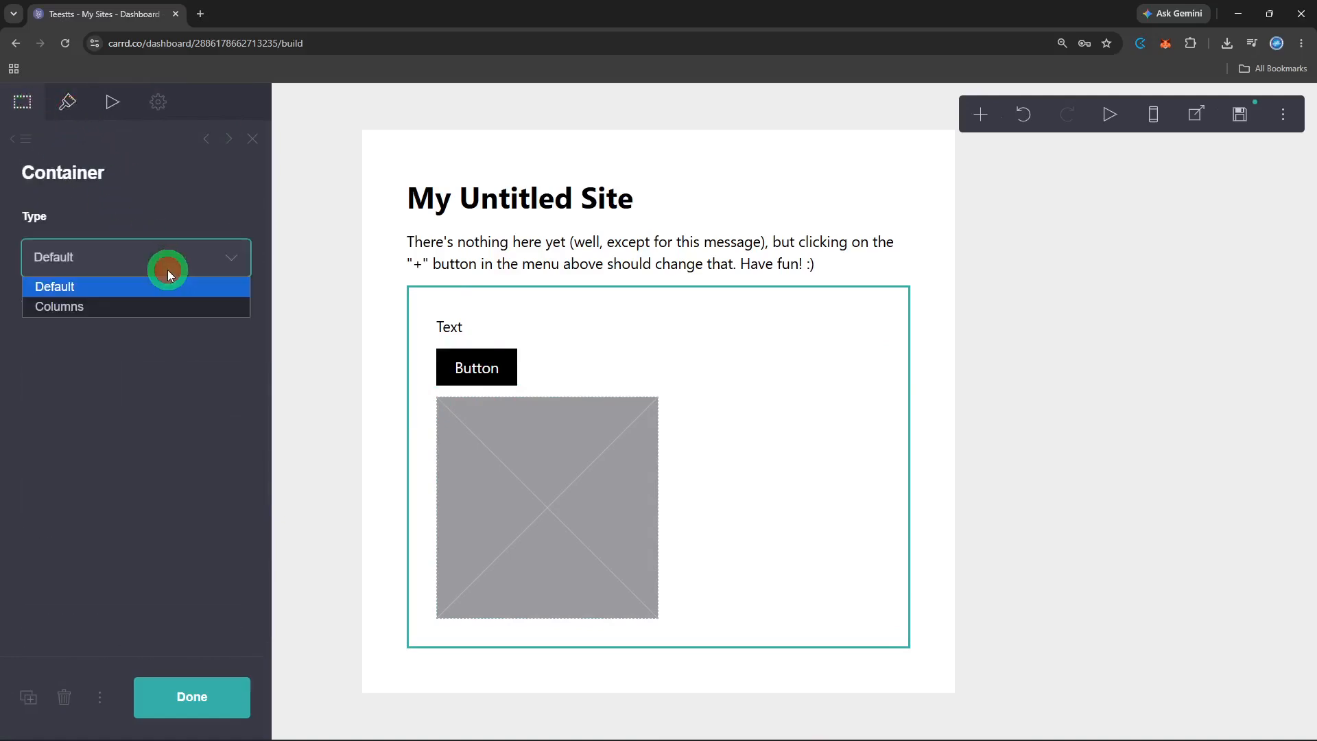
{"action": "left_click", "coordinate": [164, 307]}
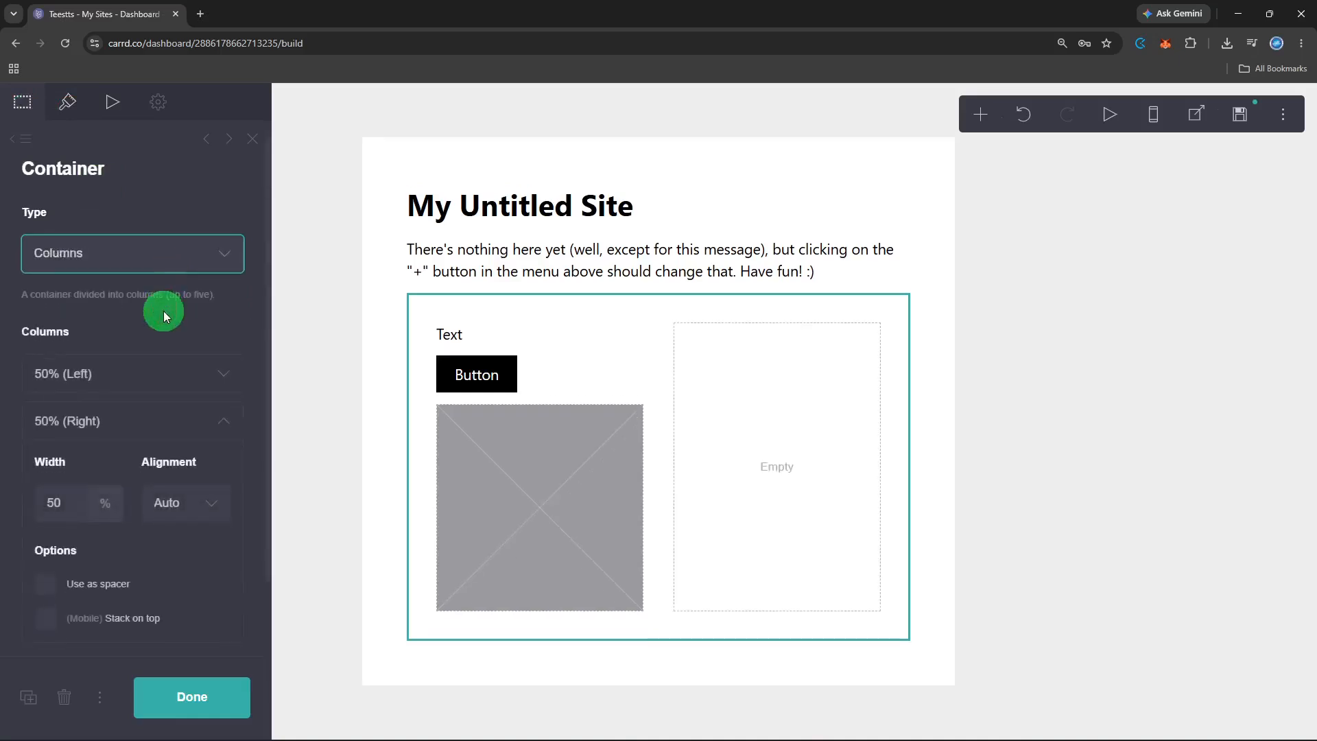
Step: Move the image placeholder from the container's left column into its empty right column
{"action": "scroll", "coordinate": [164, 311], "scroll_direction": "down", "scroll_amount": 2}
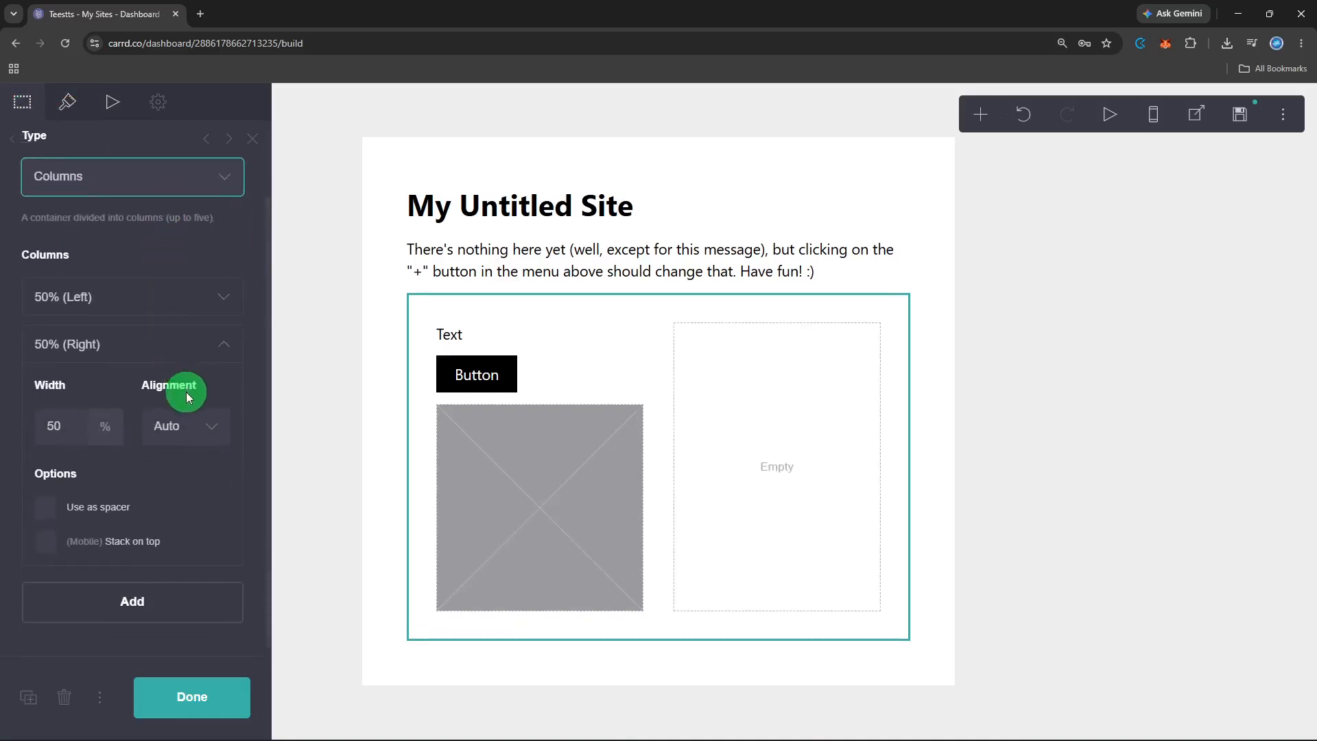
{"action": "scroll", "coordinate": [186, 397], "scroll_direction": "up", "scroll_amount": 1}
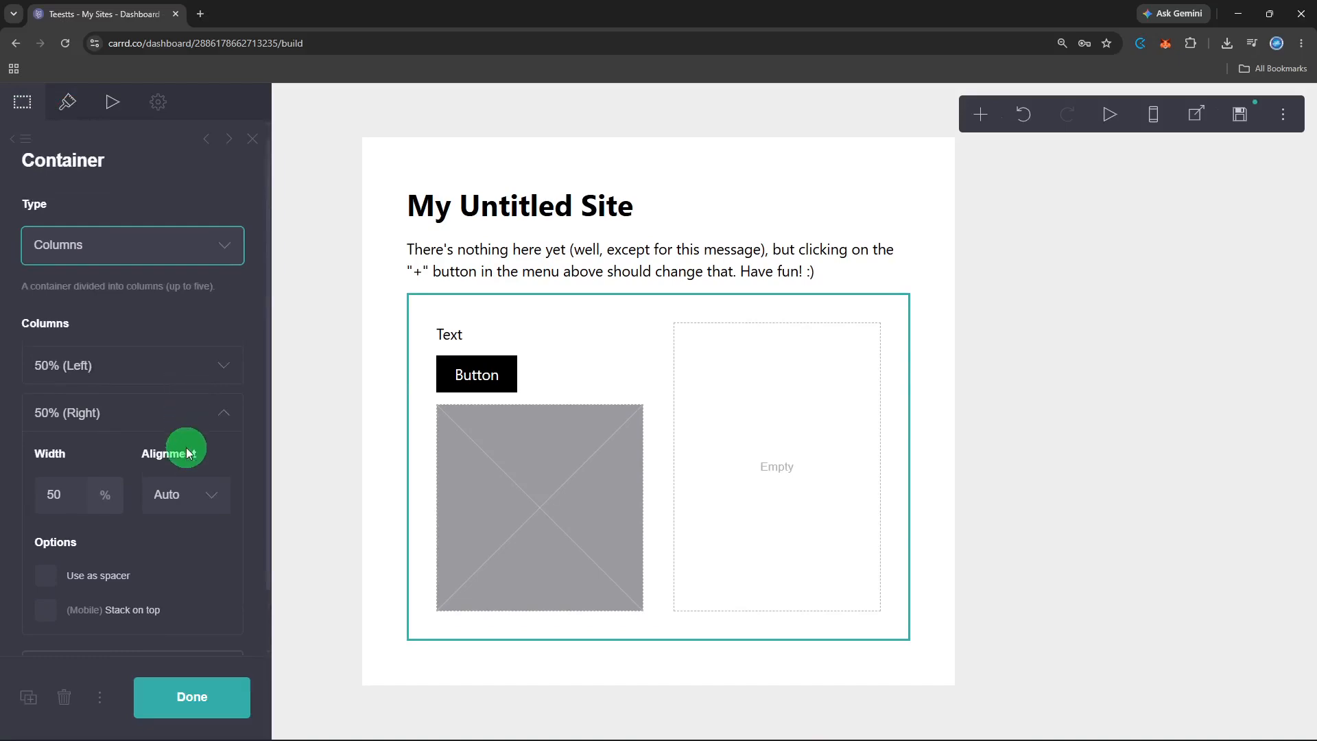
{"action": "left_click", "coordinate": [578, 442]}
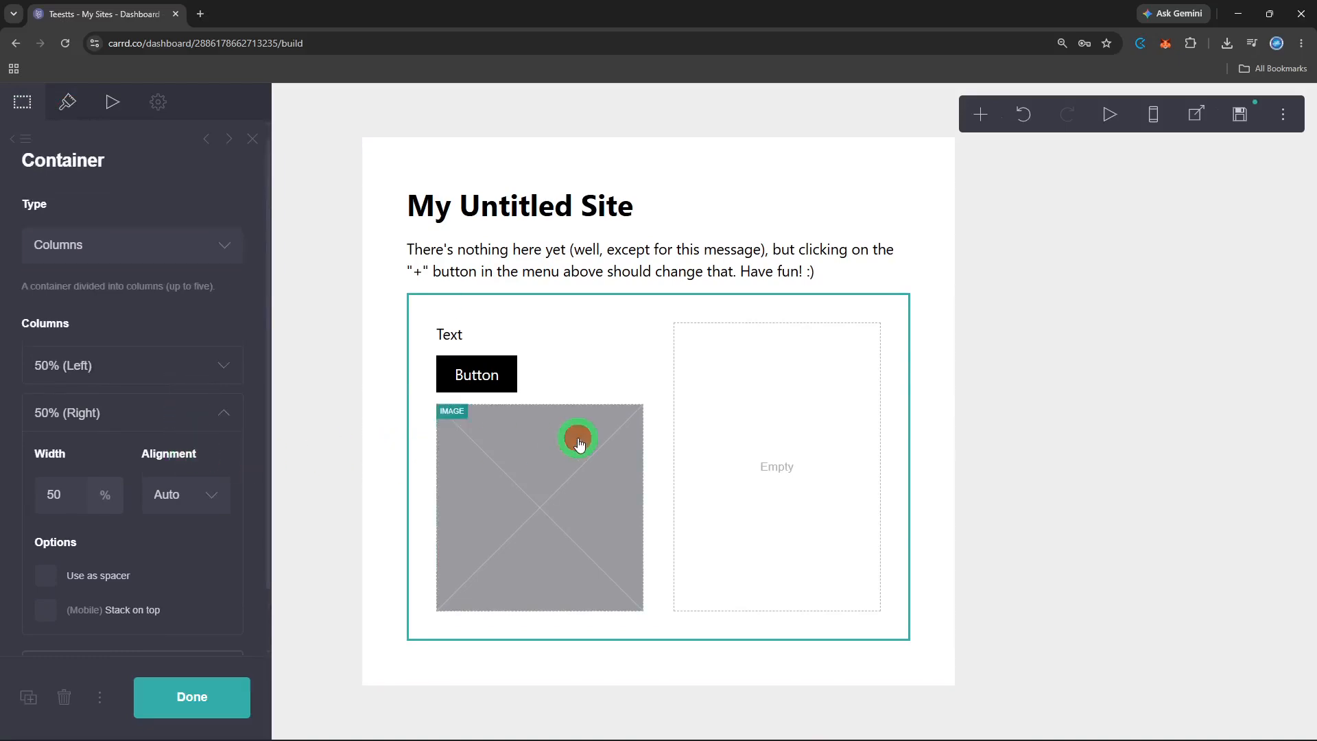
{"action": "left_click_drag", "start_coordinate": [578, 442], "coordinate": [755, 428]}
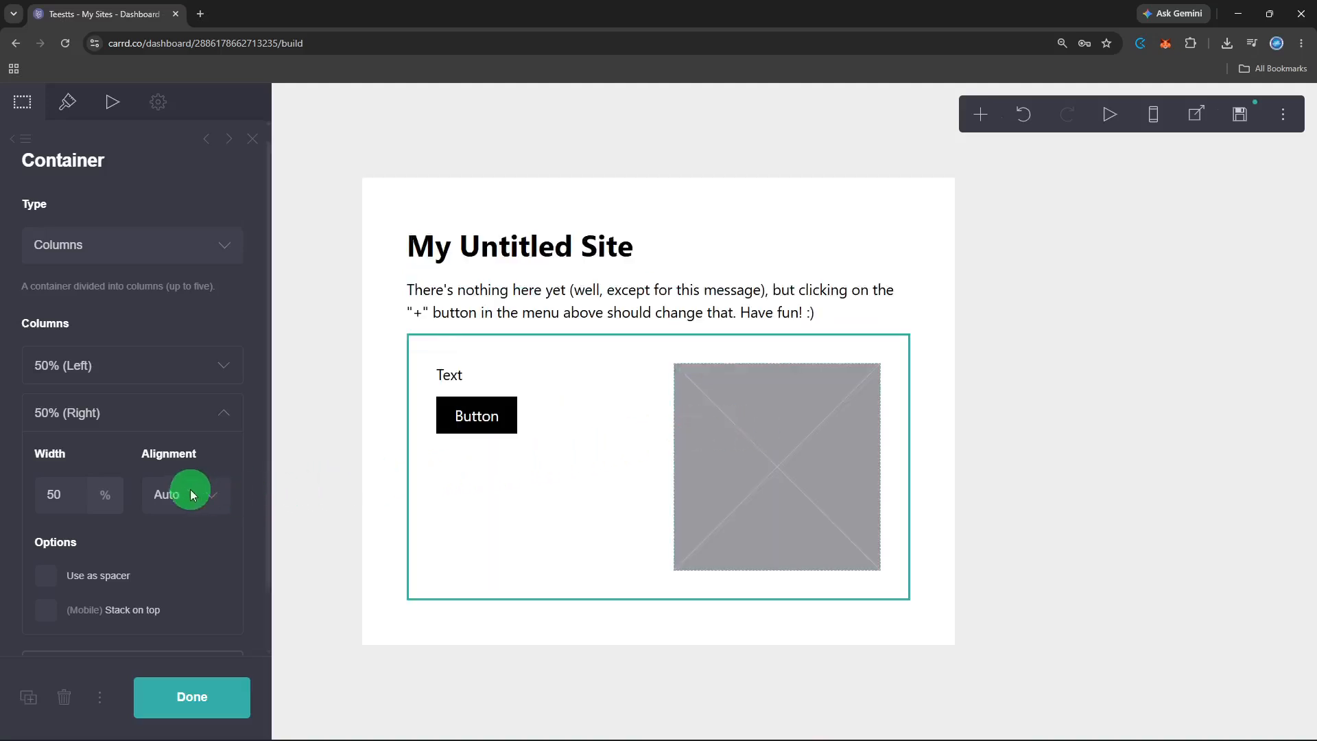
{"action": "scroll", "coordinate": [184, 465], "scroll_direction": "down", "scroll_amount": 1}
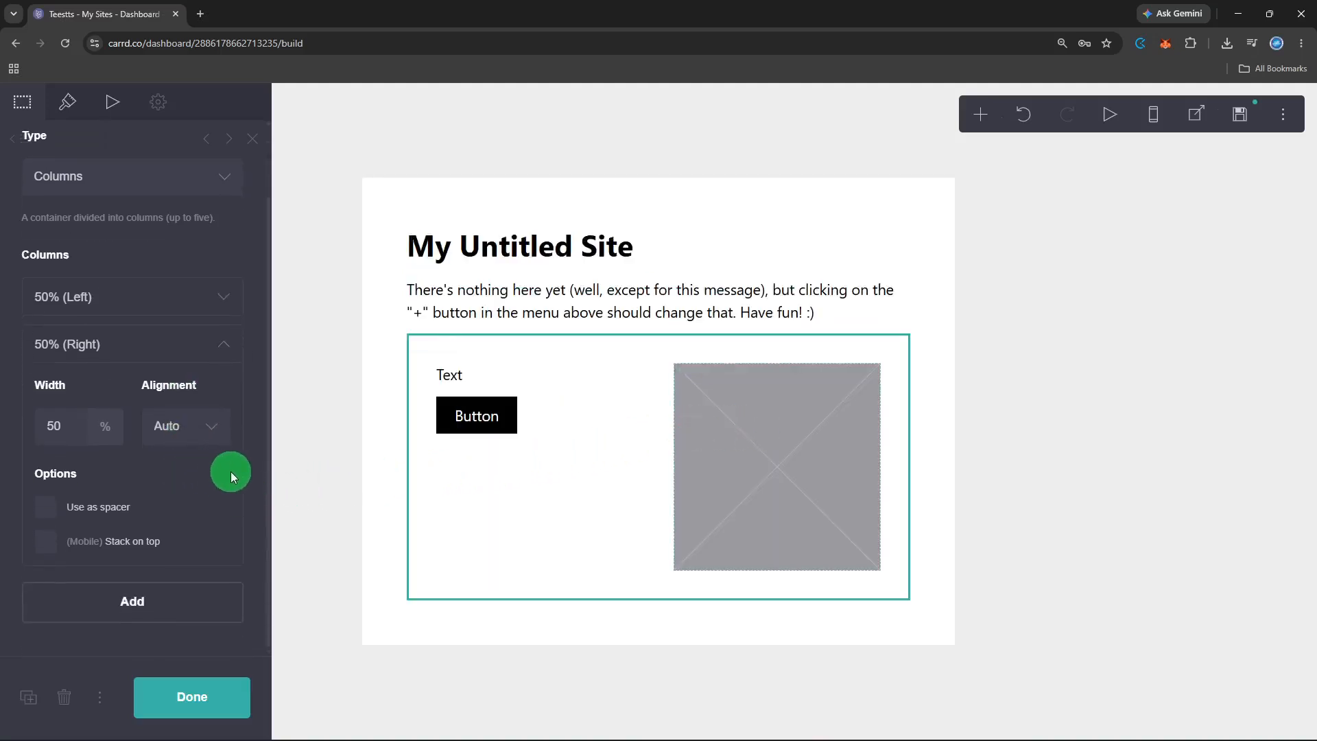
{"action": "scroll", "coordinate": [224, 470], "scroll_direction": "up", "scroll_amount": 1}
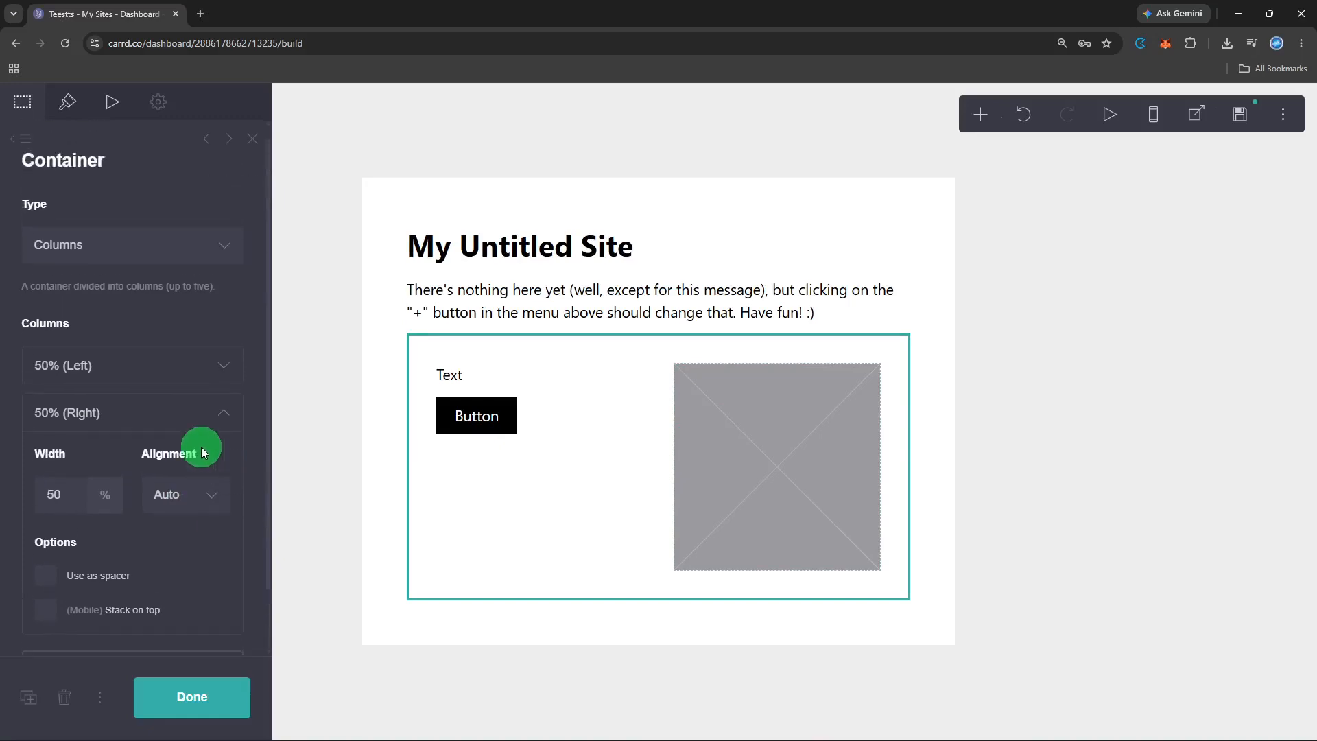
{"action": "left_click", "coordinate": [184, 412]}
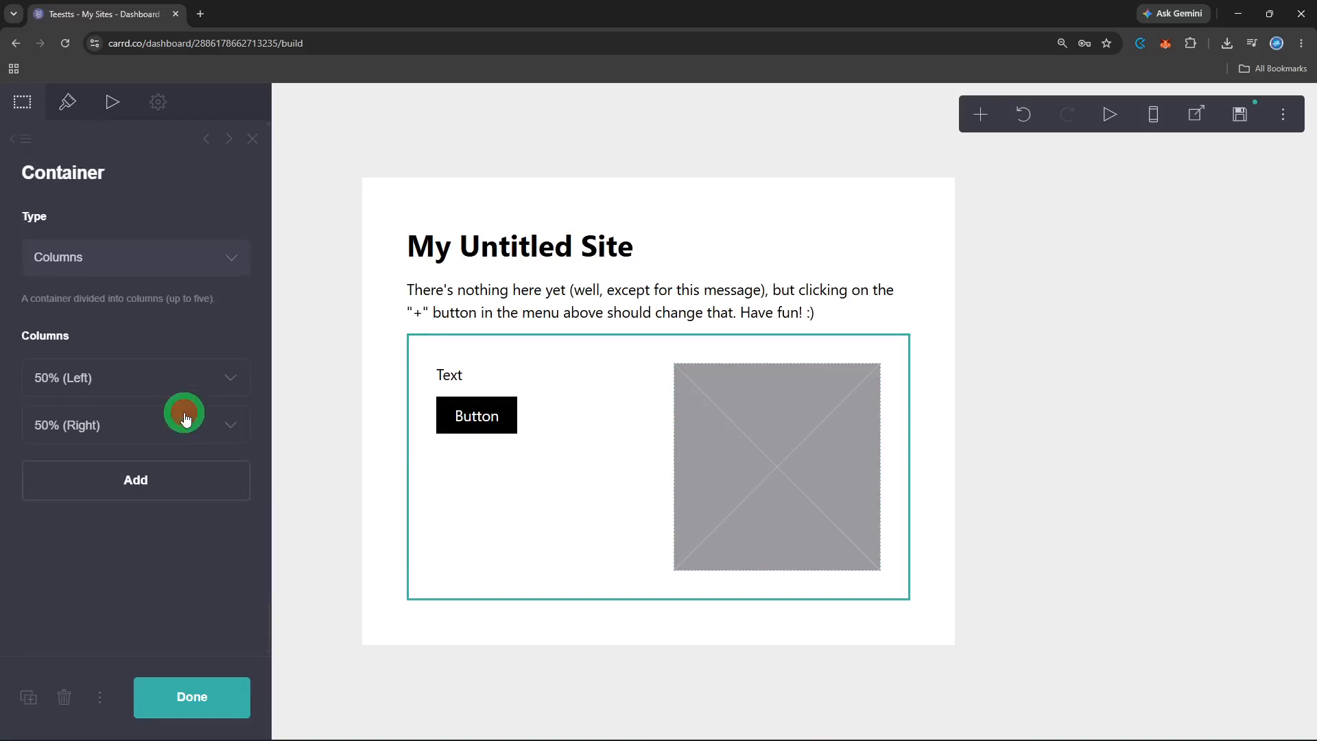
{"action": "left_click", "coordinate": [183, 413]}
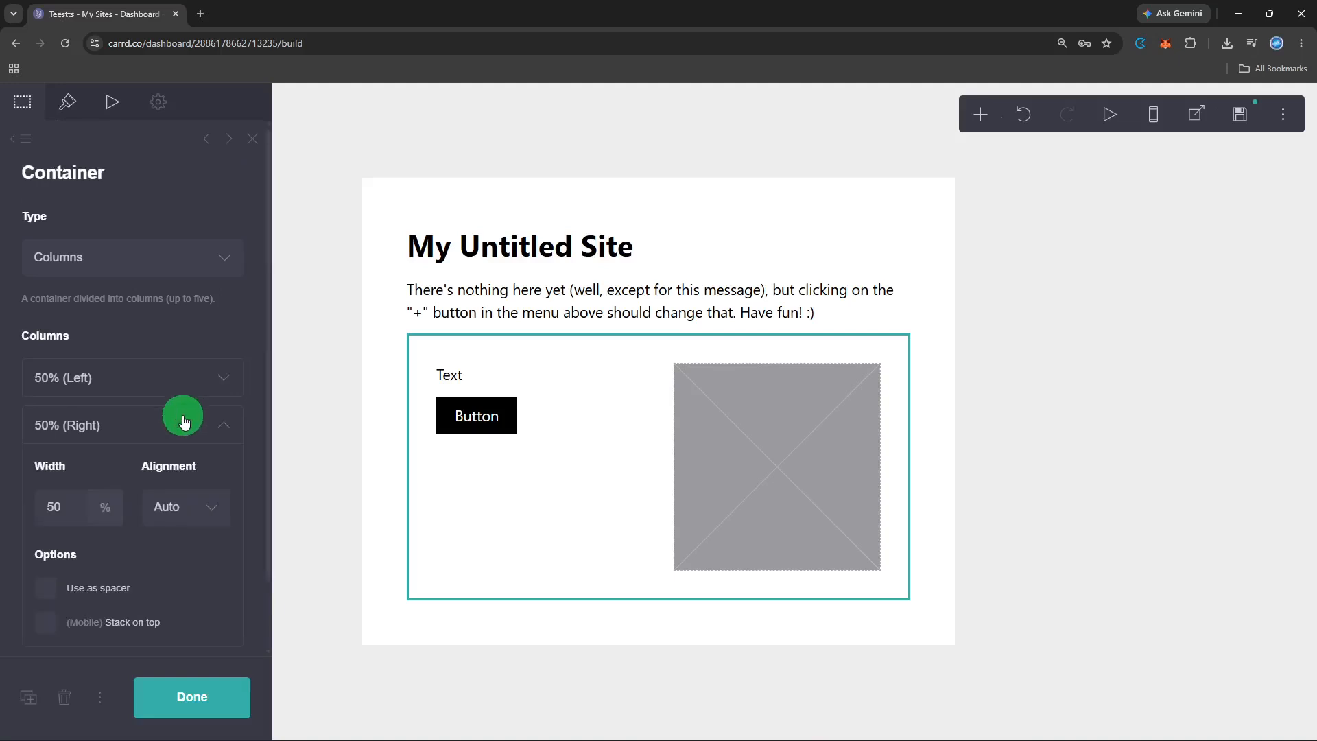
{"action": "scroll", "coordinate": [184, 421], "scroll_direction": "down", "scroll_amount": 1}
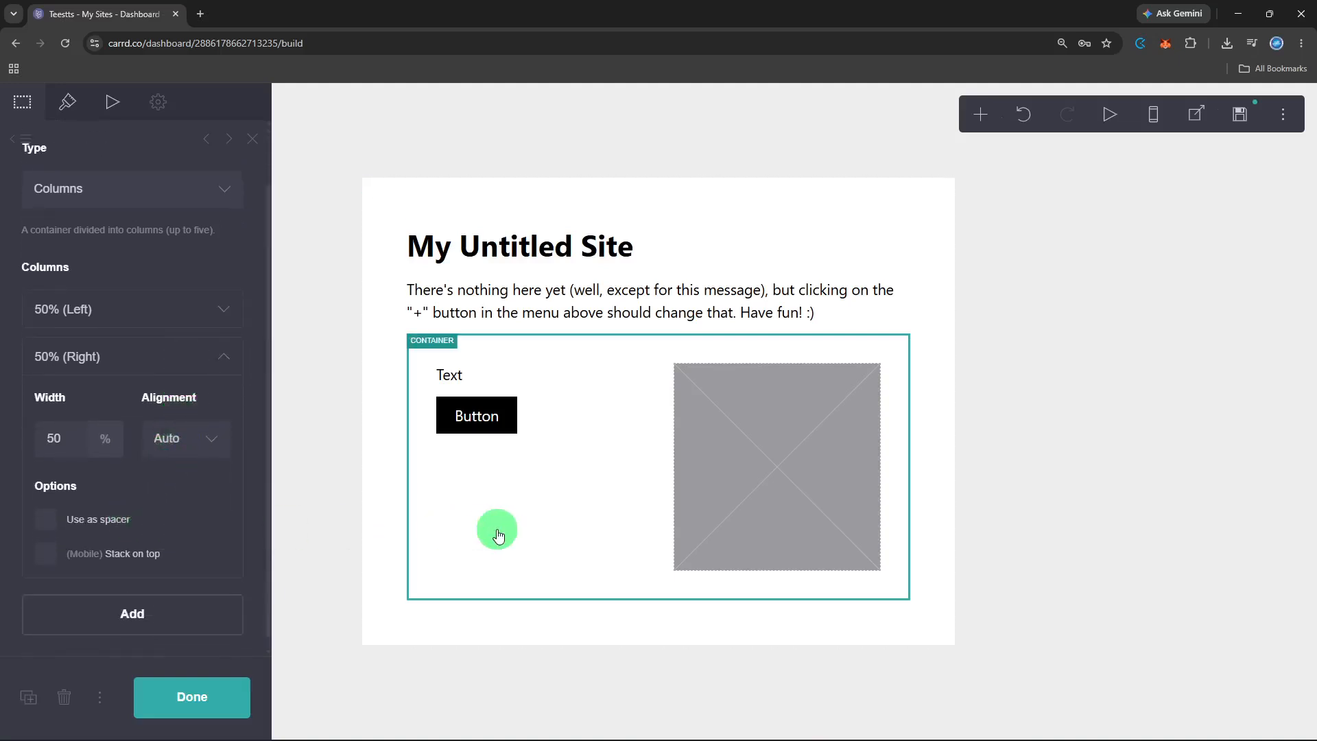
Step: Add another container element while the two-column container is selected
{"action": "left_click", "coordinate": [986, 114]}
{"action": "left_click", "coordinate": [794, 461]}
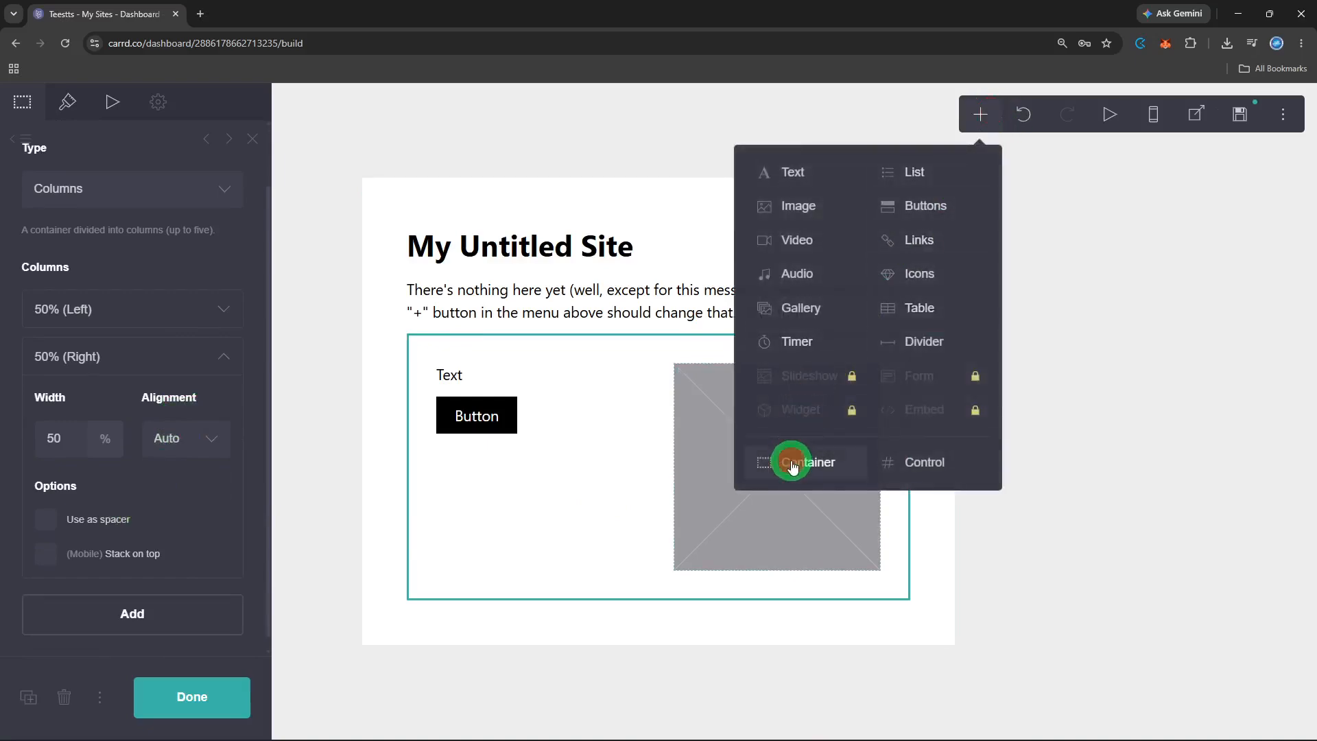
Step: Set the type of the new empty container below the image row to Columns
{"action": "left_click_drag", "start_coordinate": [637, 591], "coordinate": [614, 412]}
{"action": "left_click", "coordinate": [164, 259]}
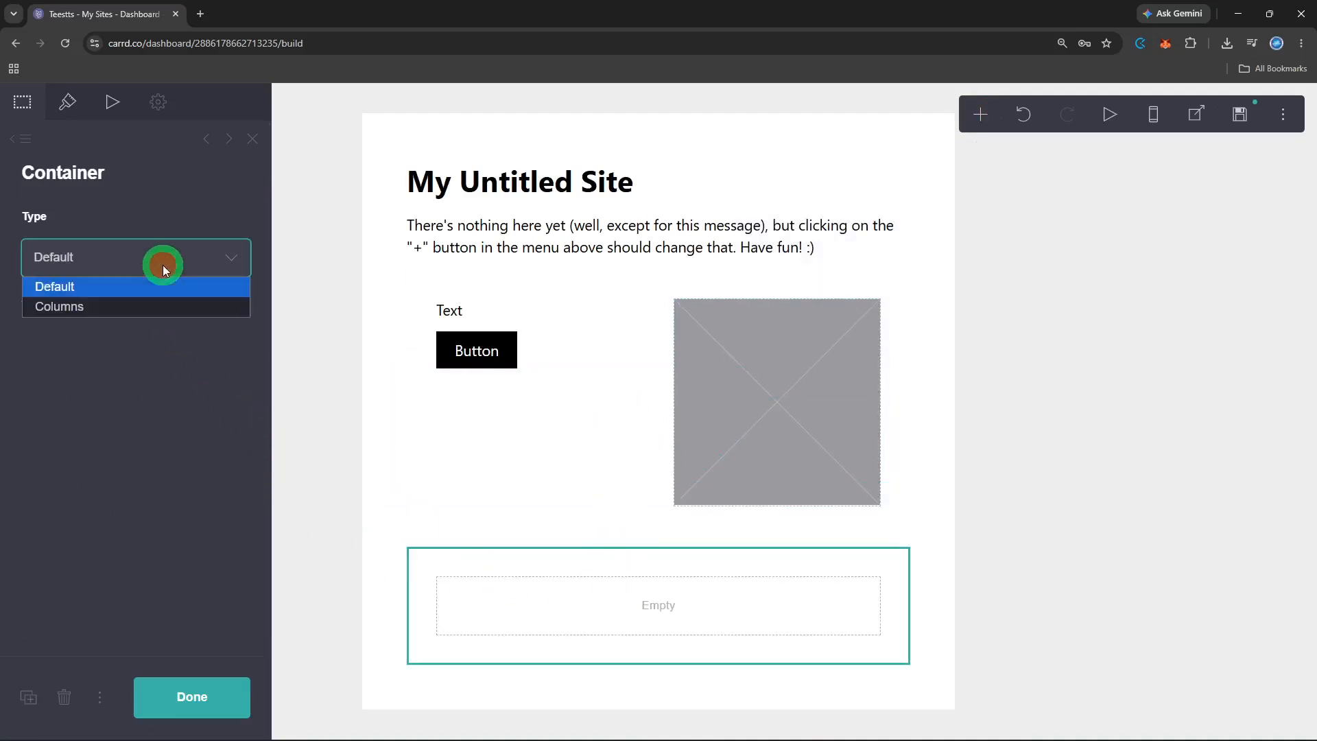
{"action": "left_click", "coordinate": [162, 265]}
{"action": "left_click", "coordinate": [162, 264]}
{"action": "left_click", "coordinate": [158, 298]}
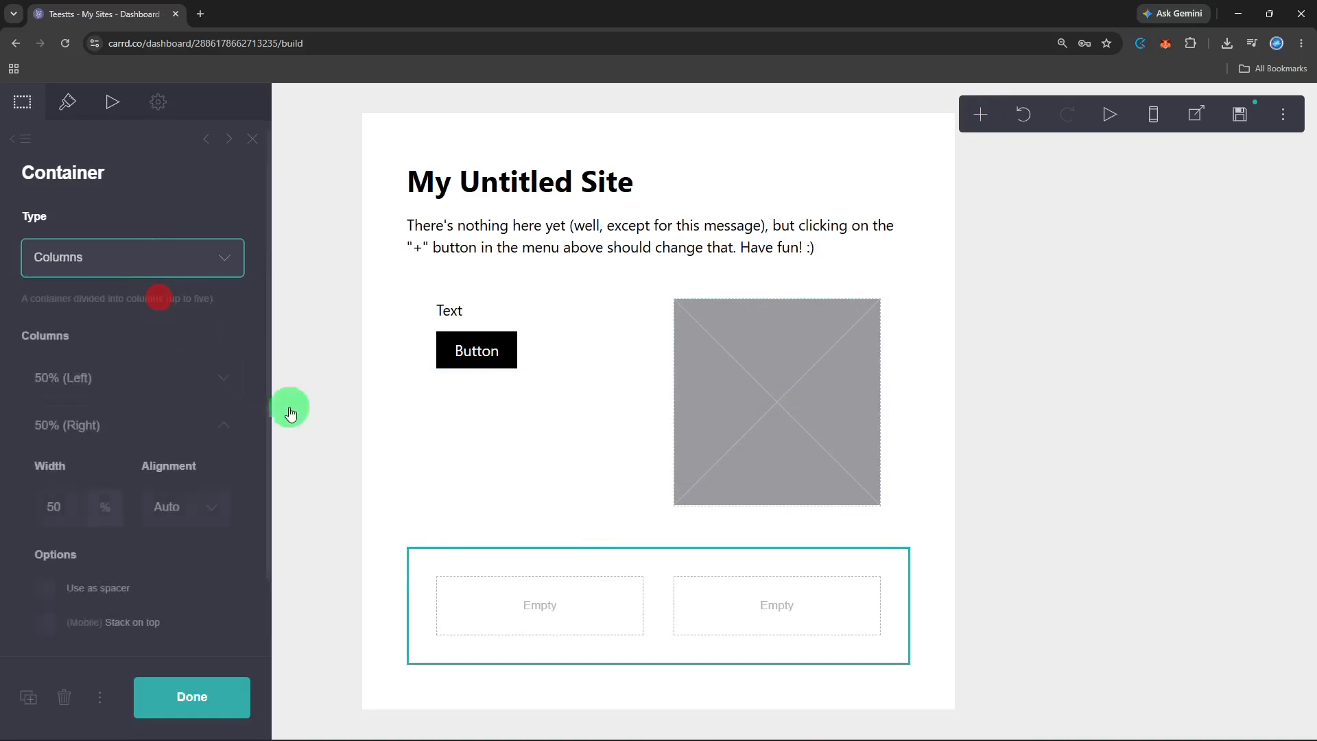
Step: Add a text element to the left column of the lower two-column container
{"action": "left_click", "coordinate": [980, 113]}
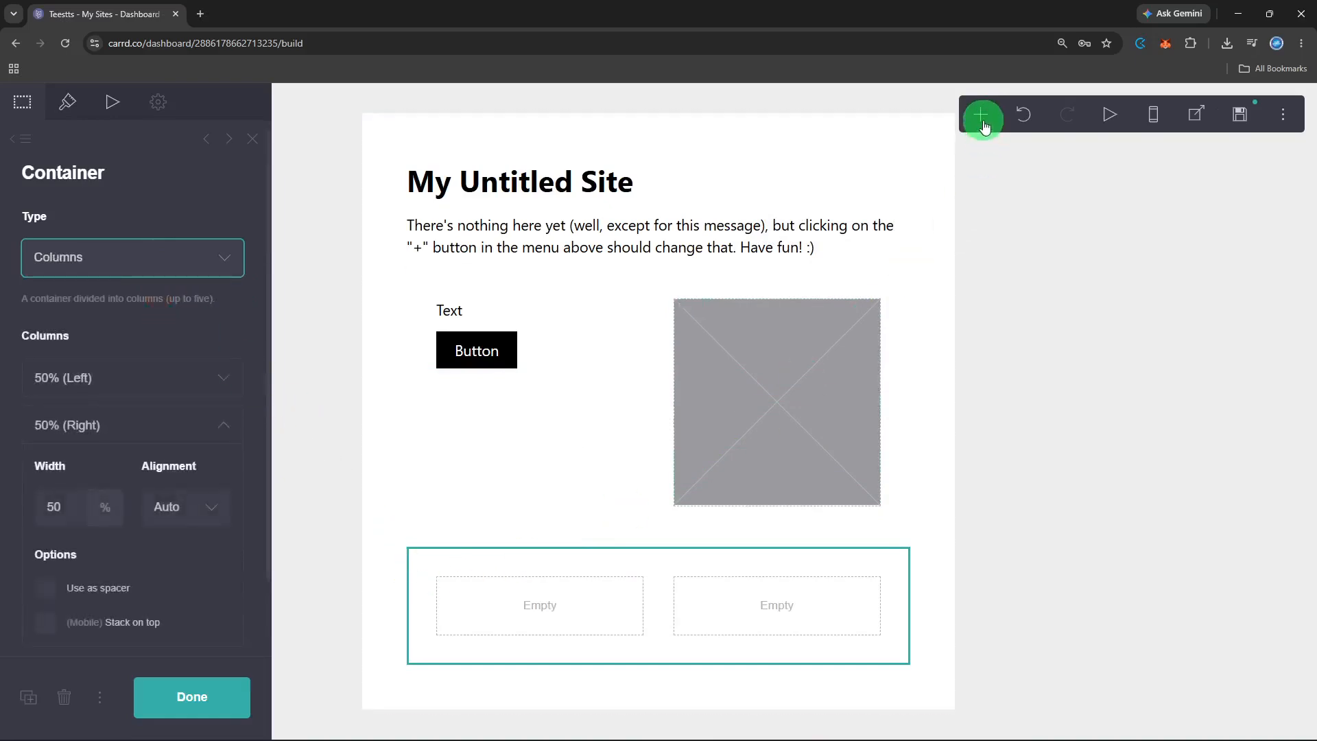
{"action": "left_click", "coordinate": [814, 174]}
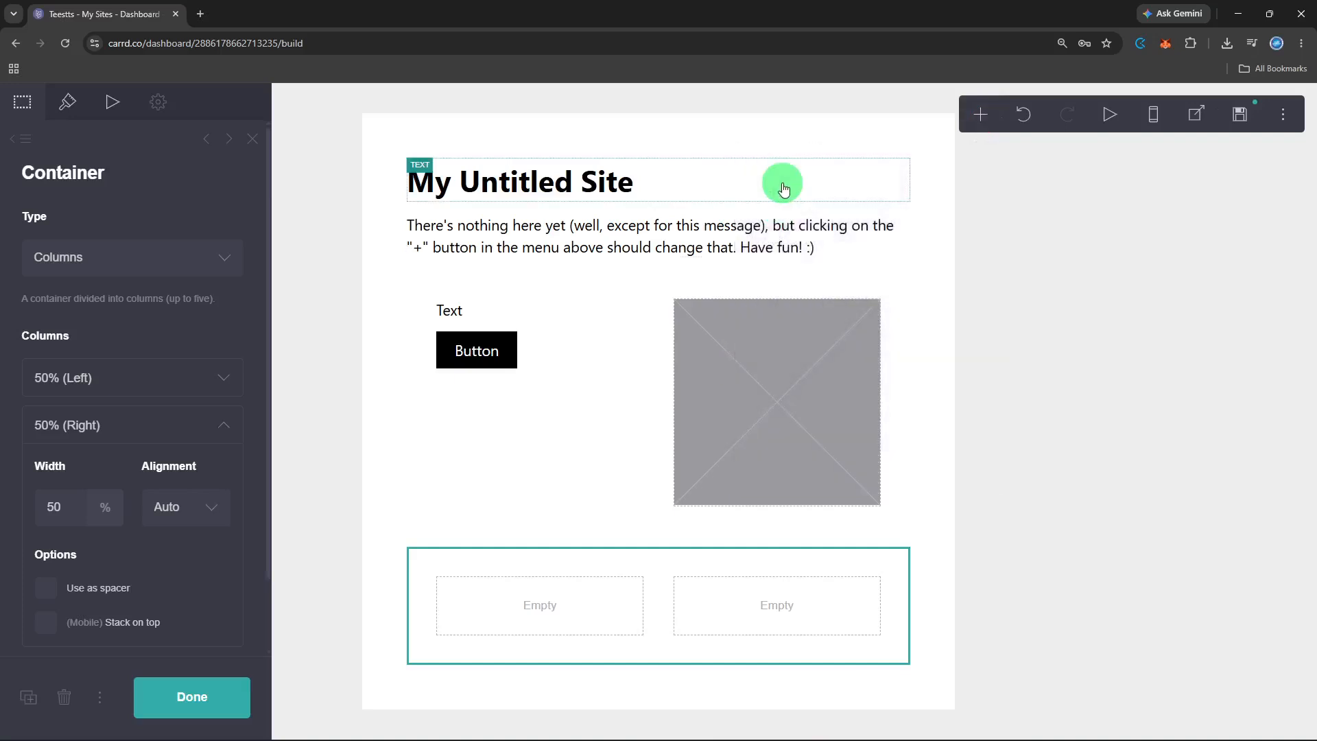
{"action": "left_click", "coordinate": [980, 114]}
{"action": "left_click", "coordinate": [821, 176]}
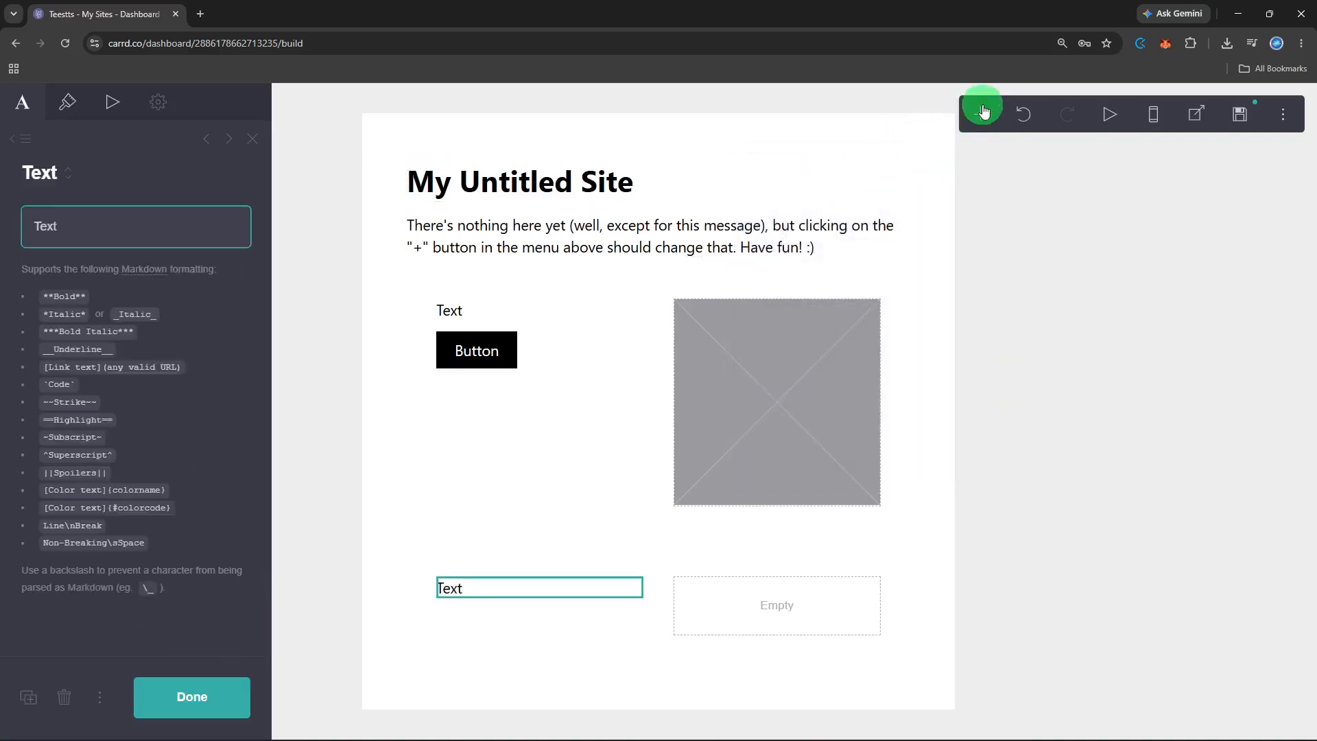
Step: Add a second text element to the lower container and move it into the empty right column
{"action": "left_click", "coordinate": [767, 619]}
{"action": "left_click", "coordinate": [980, 114]}
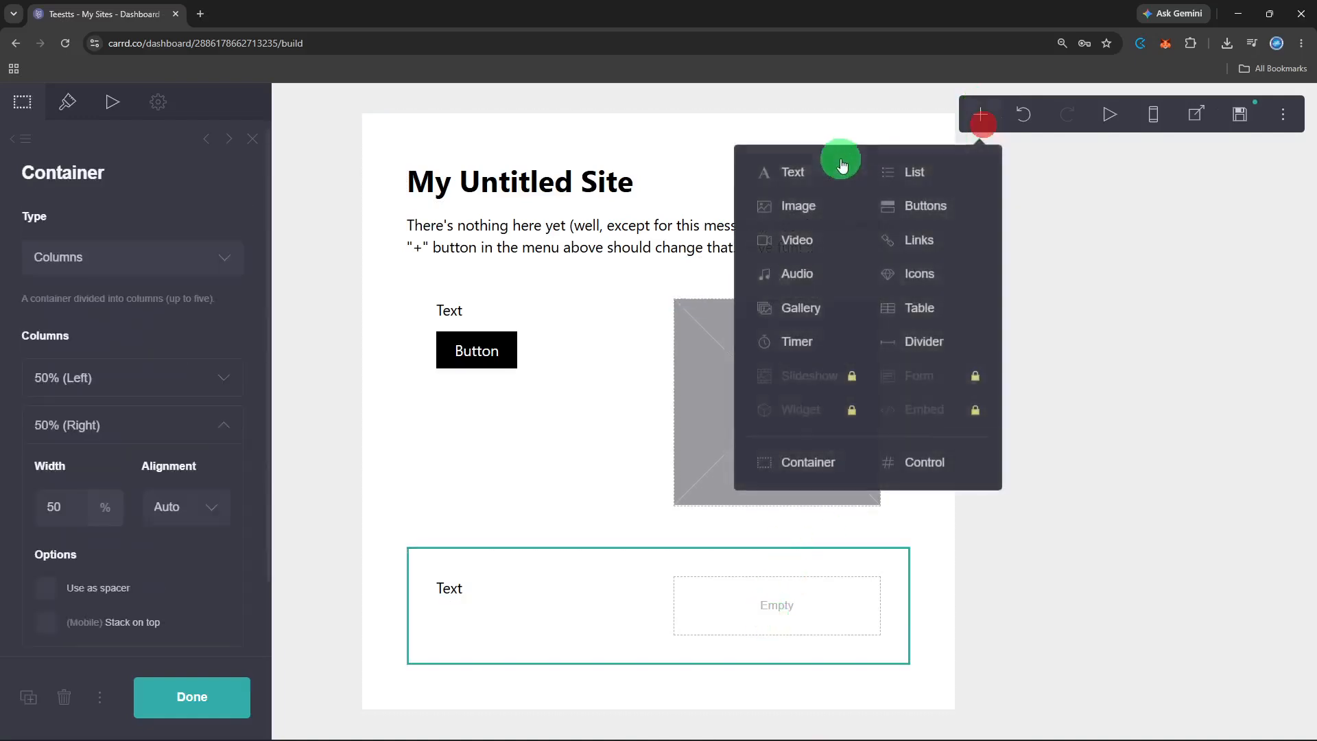
{"action": "left_click", "coordinate": [804, 179]}
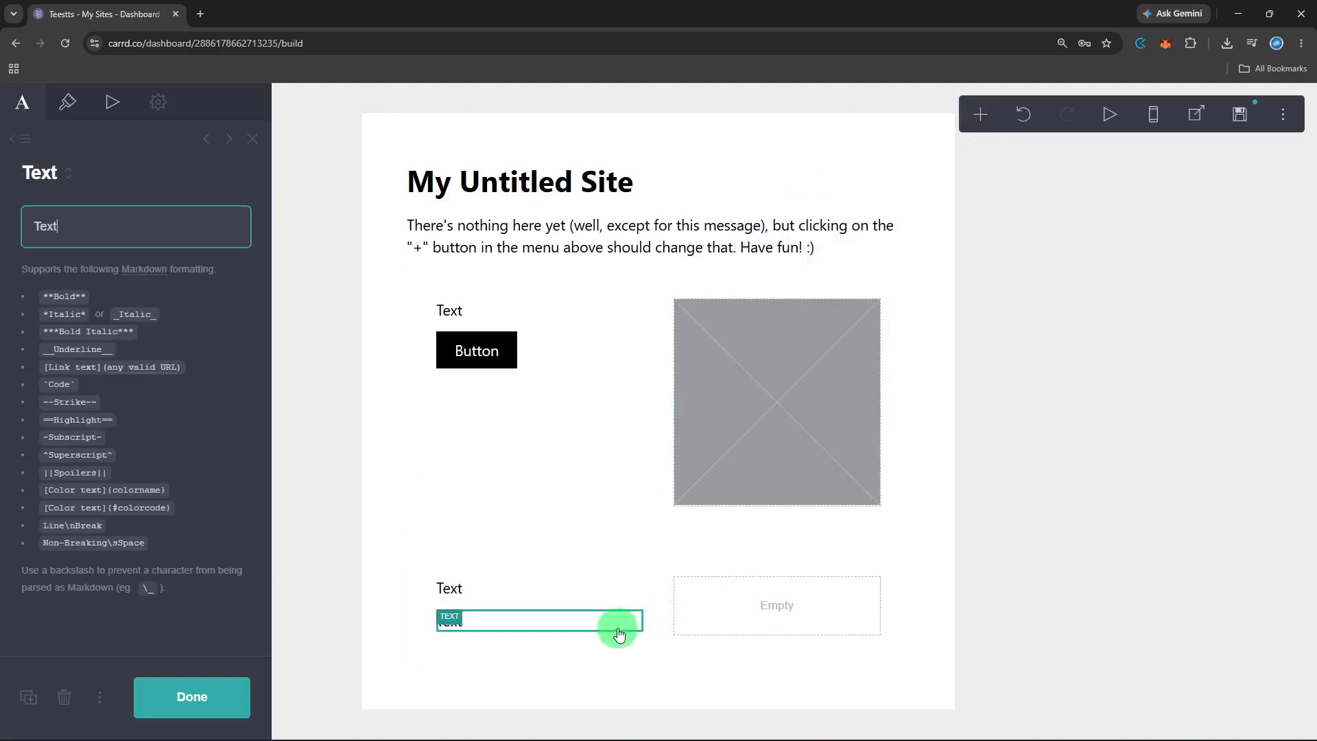
{"action": "left_click_drag", "start_coordinate": [612, 627], "coordinate": [752, 598]}
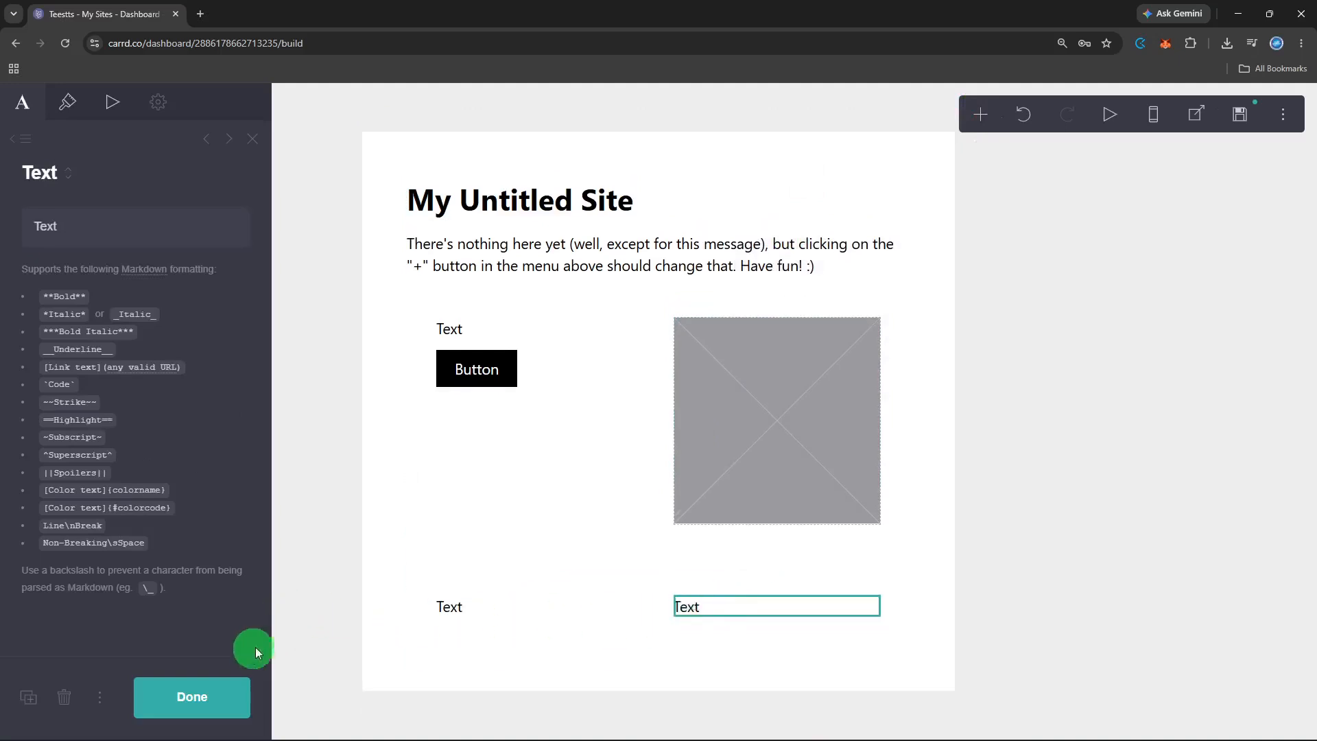
{"action": "left_click", "coordinate": [226, 697]}
Step: Examine how both two-column containers stack in the mobile view, then return to the desktop view
{"action": "left_click", "coordinate": [491, 449]}
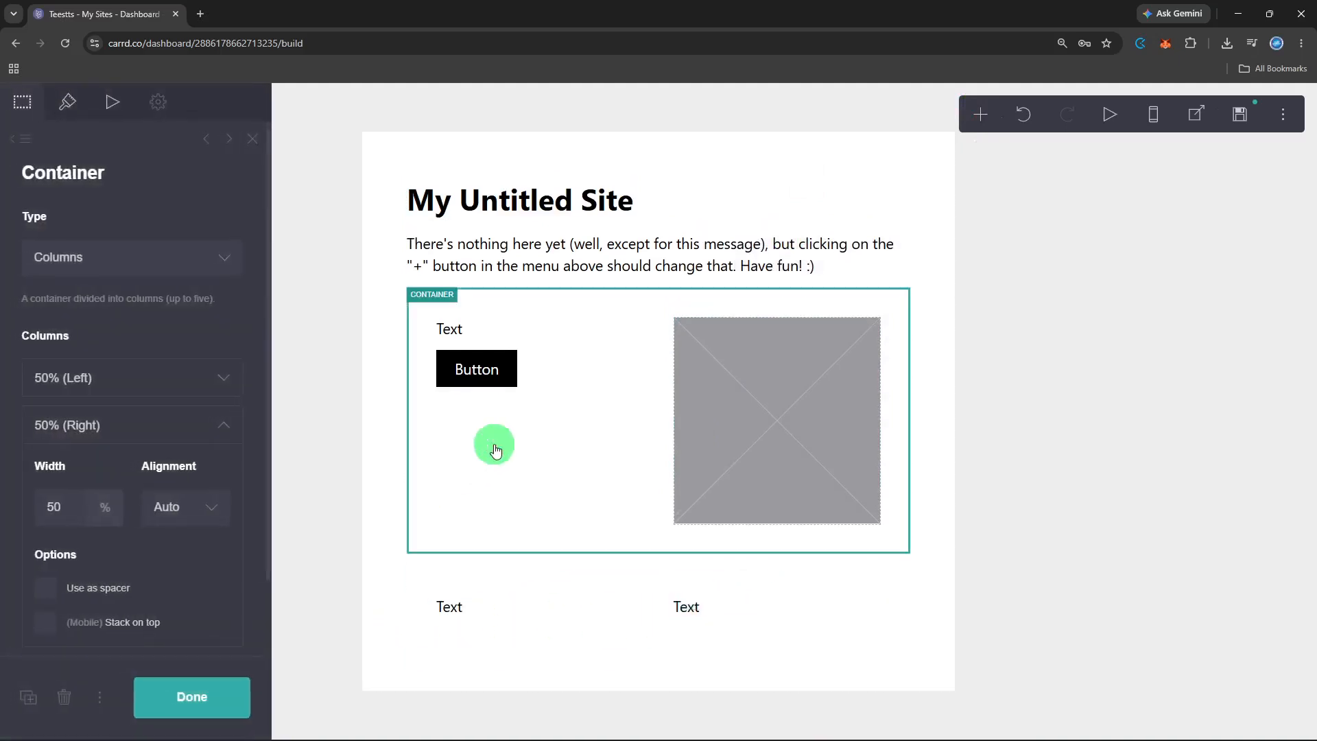
{"action": "left_click_drag", "start_coordinate": [579, 449], "coordinate": [601, 269]}
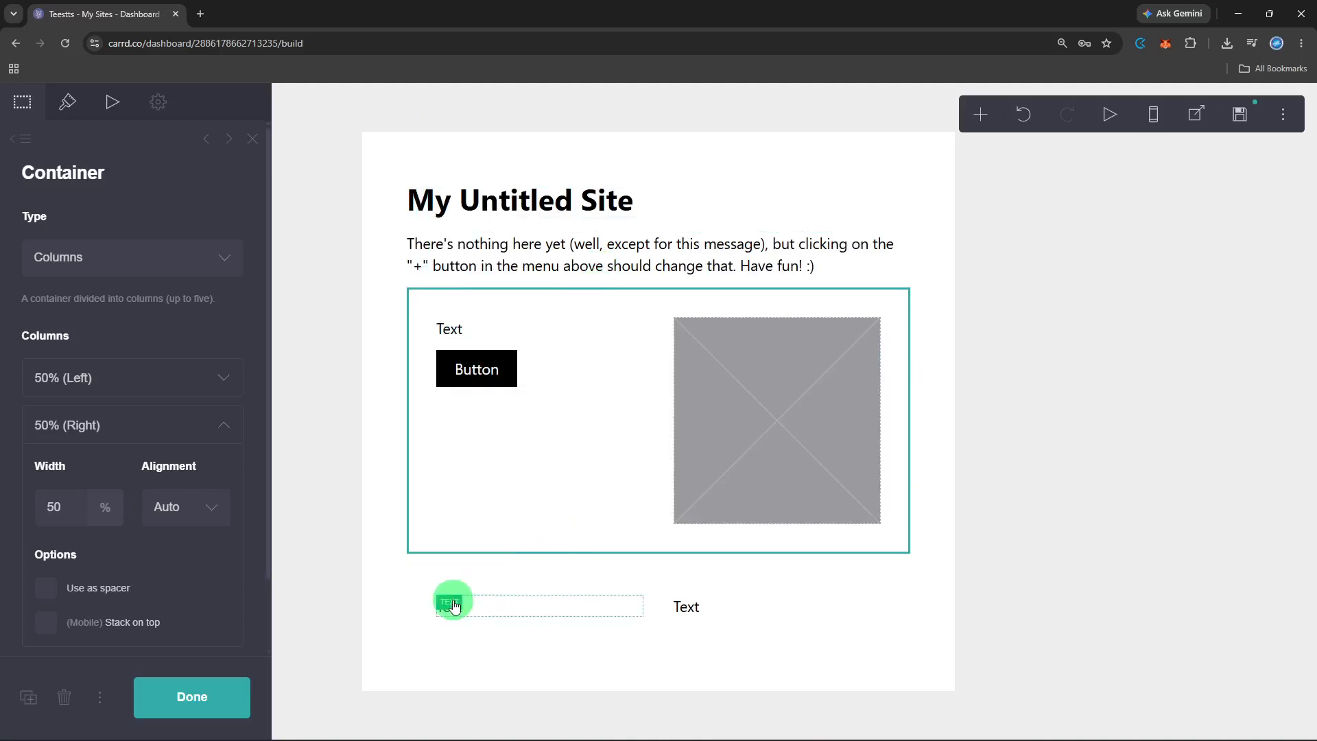
{"action": "left_click", "coordinate": [1153, 114]}
{"action": "scroll", "coordinate": [598, 432], "scroll_direction": "down", "scroll_amount": 3}
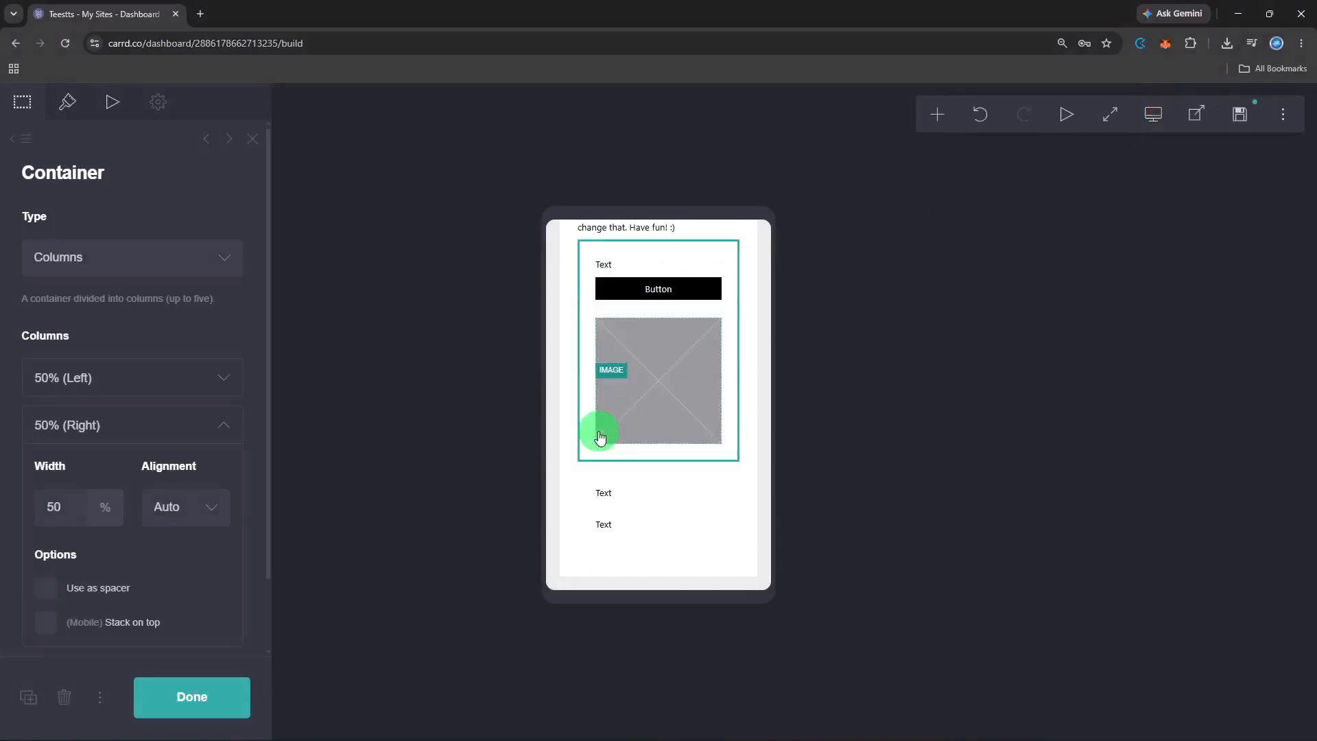
{"action": "scroll", "coordinate": [599, 432], "scroll_direction": "up", "scroll_amount": 3}
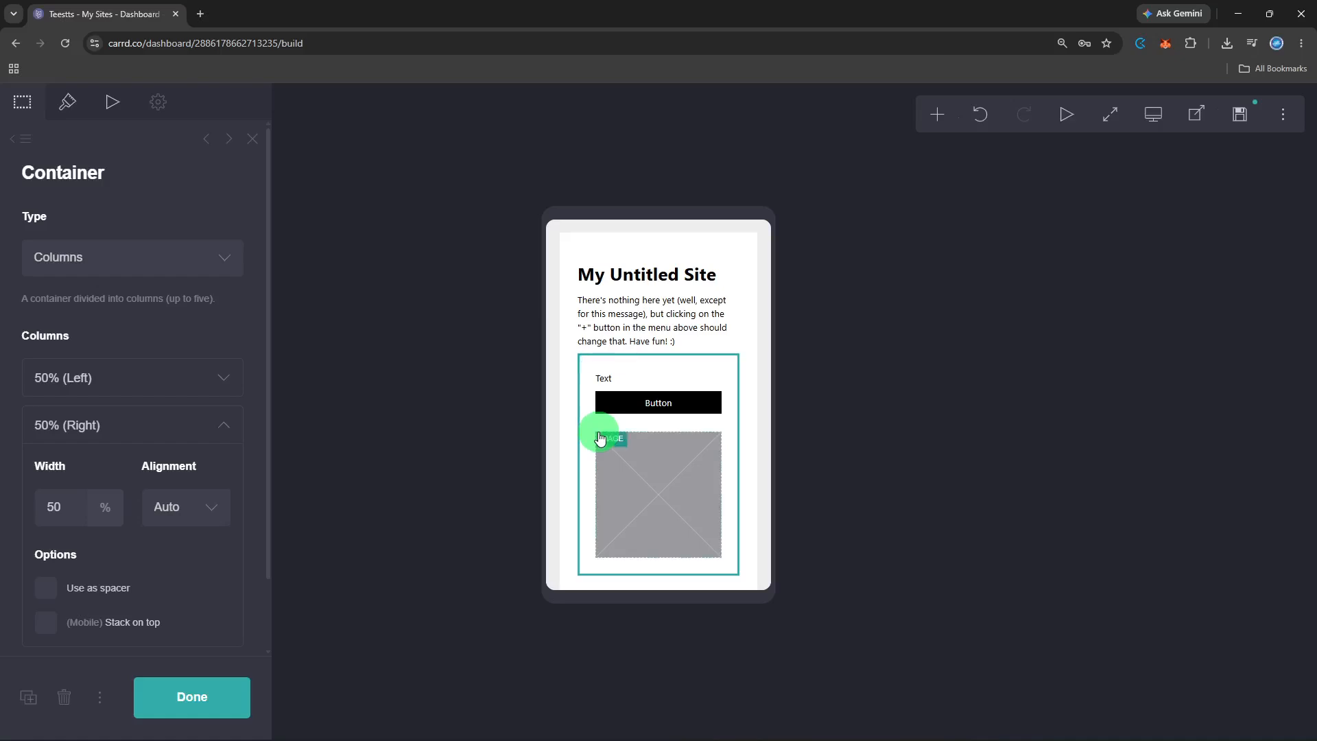
{"action": "scroll", "coordinate": [599, 451], "scroll_direction": "down", "scroll_amount": 2}
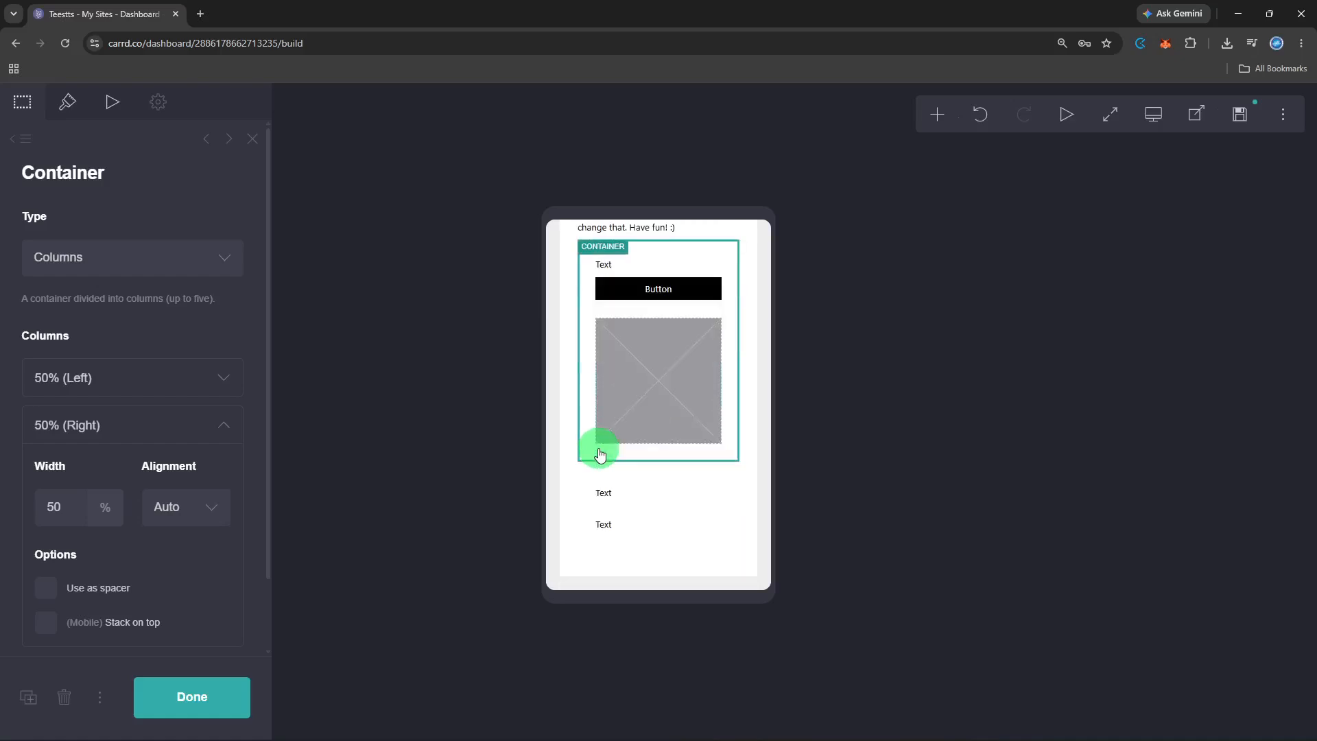
{"action": "scroll", "coordinate": [599, 453], "scroll_direction": "up", "scroll_amount": 2}
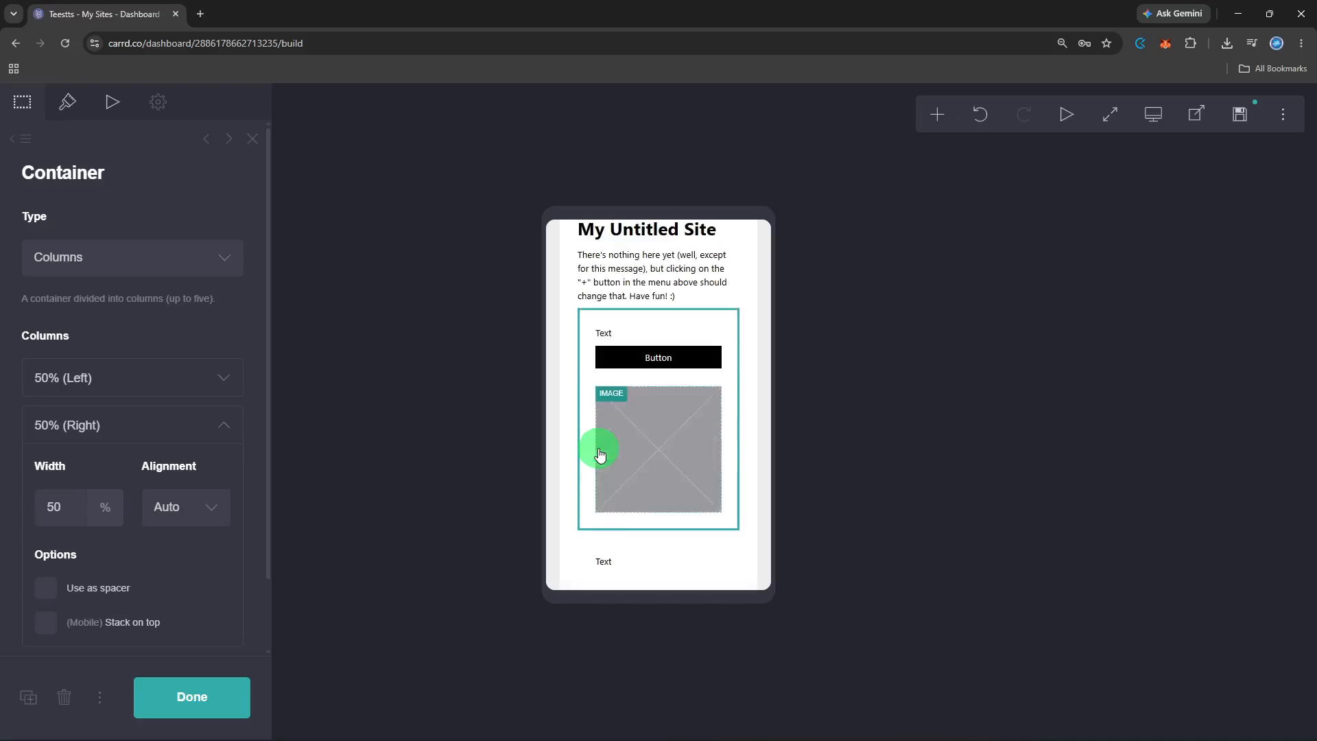
{"action": "scroll", "coordinate": [596, 455], "scroll_direction": "down", "scroll_amount": 2}
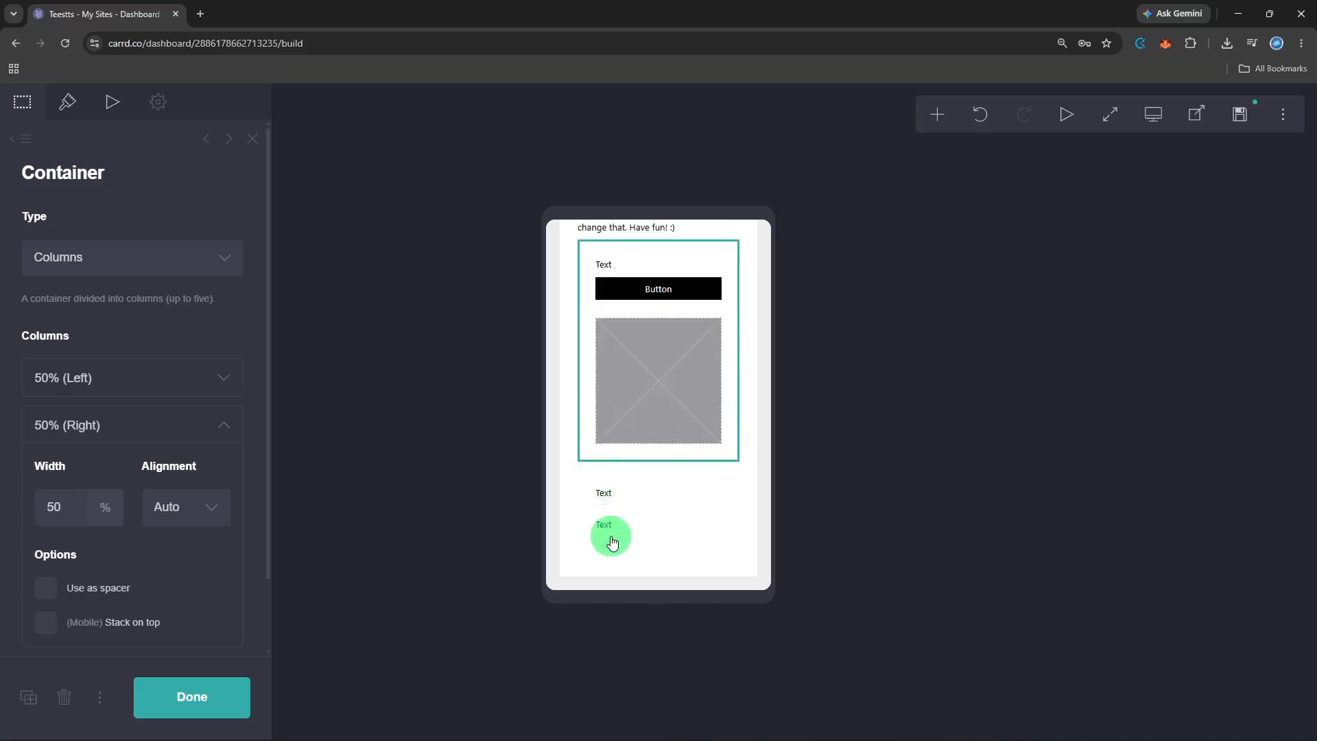
{"action": "scroll", "coordinate": [762, 484], "scroll_direction": "up", "scroll_amount": 2}
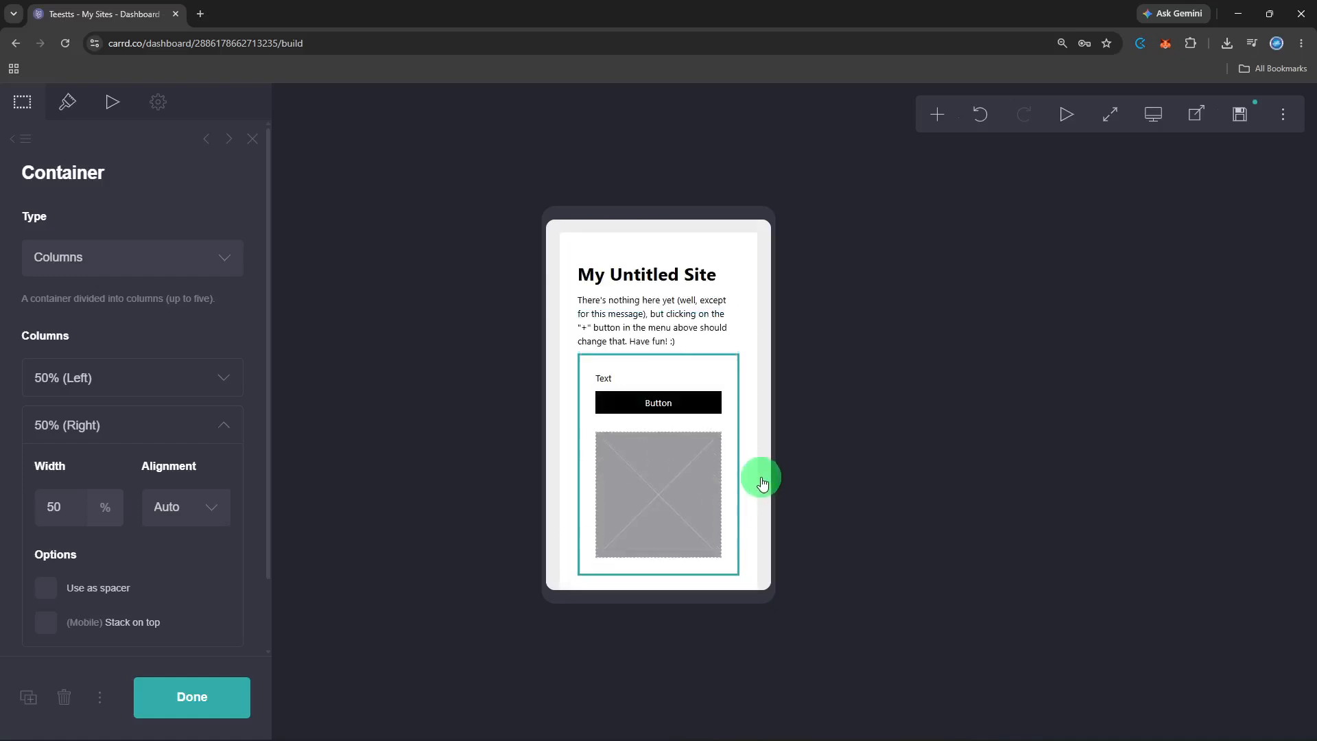
{"action": "left_click", "coordinate": [1156, 126]}
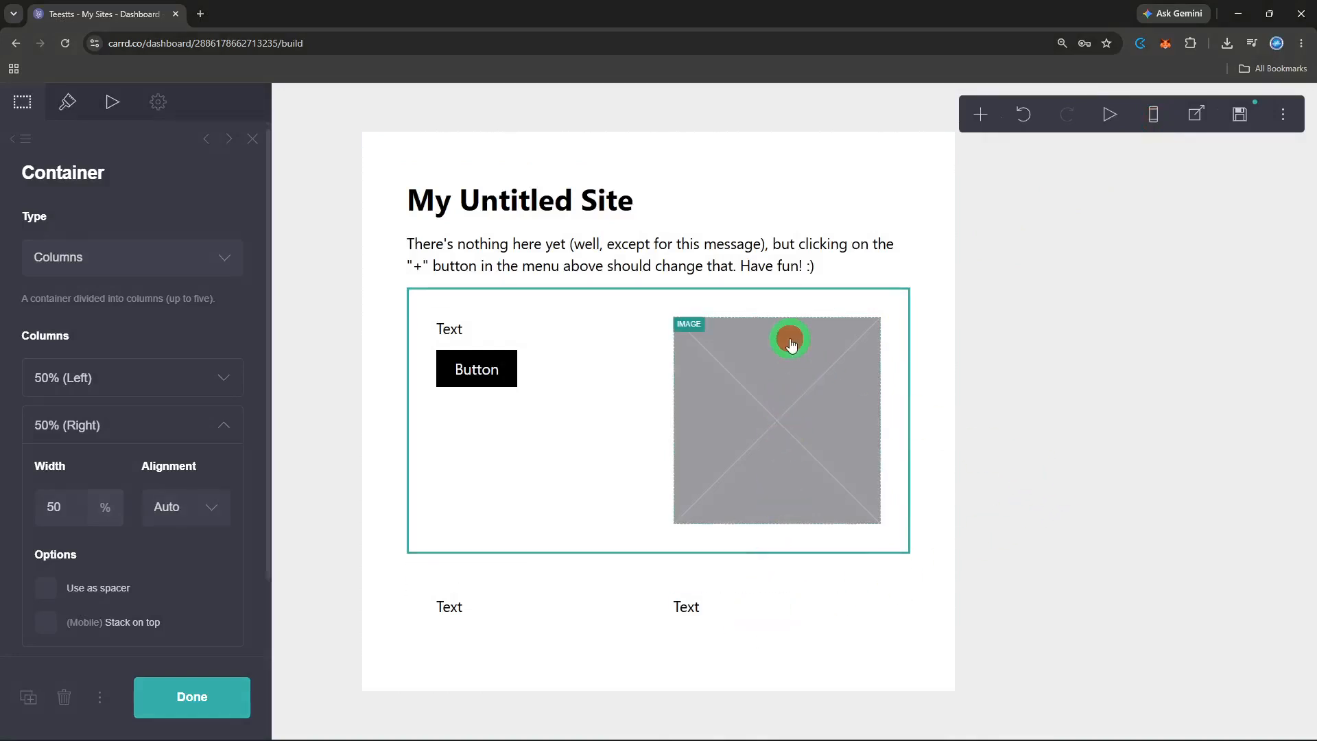
Step: Review the upper container's appearance settings and the width, alignment and stacking options of its left and right columns
{"action": "left_click", "coordinate": [791, 345]}
{"action": "left_click", "coordinate": [539, 349]}
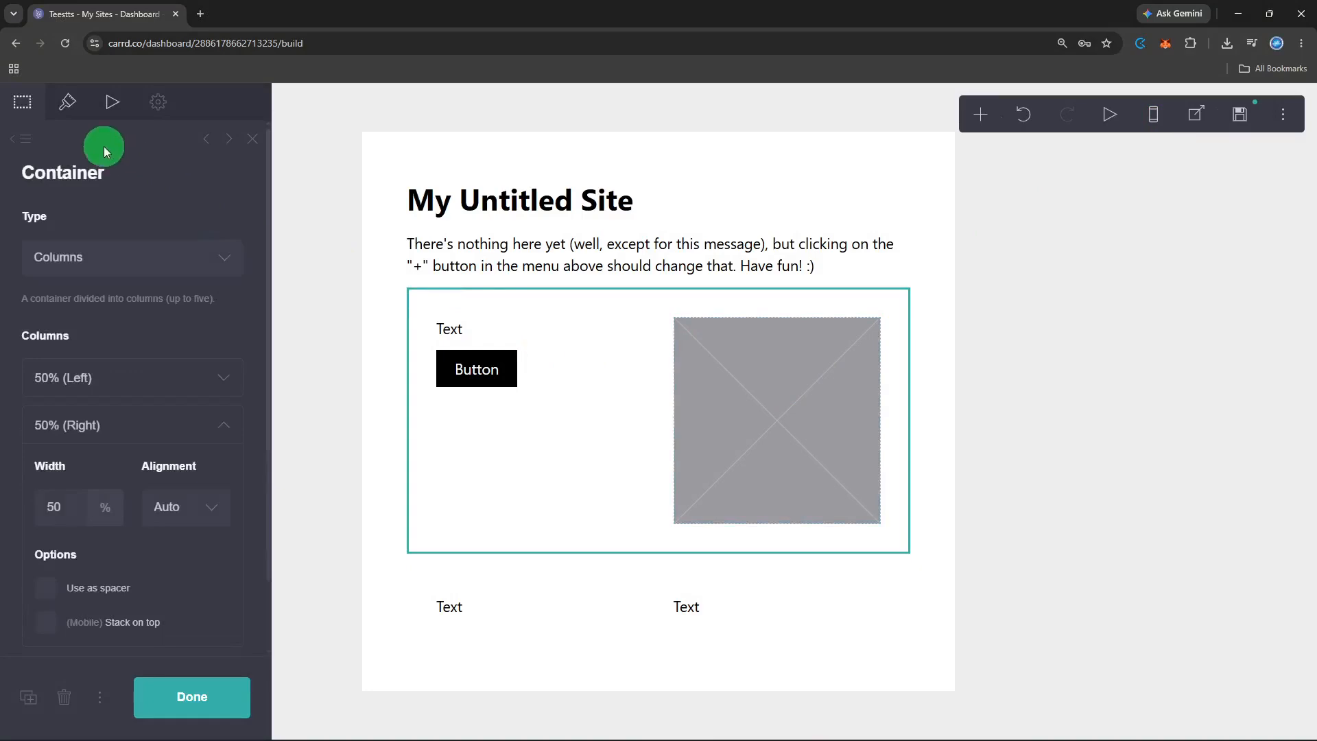
{"action": "scroll", "coordinate": [129, 395], "scroll_direction": "down", "scroll_amount": 1}
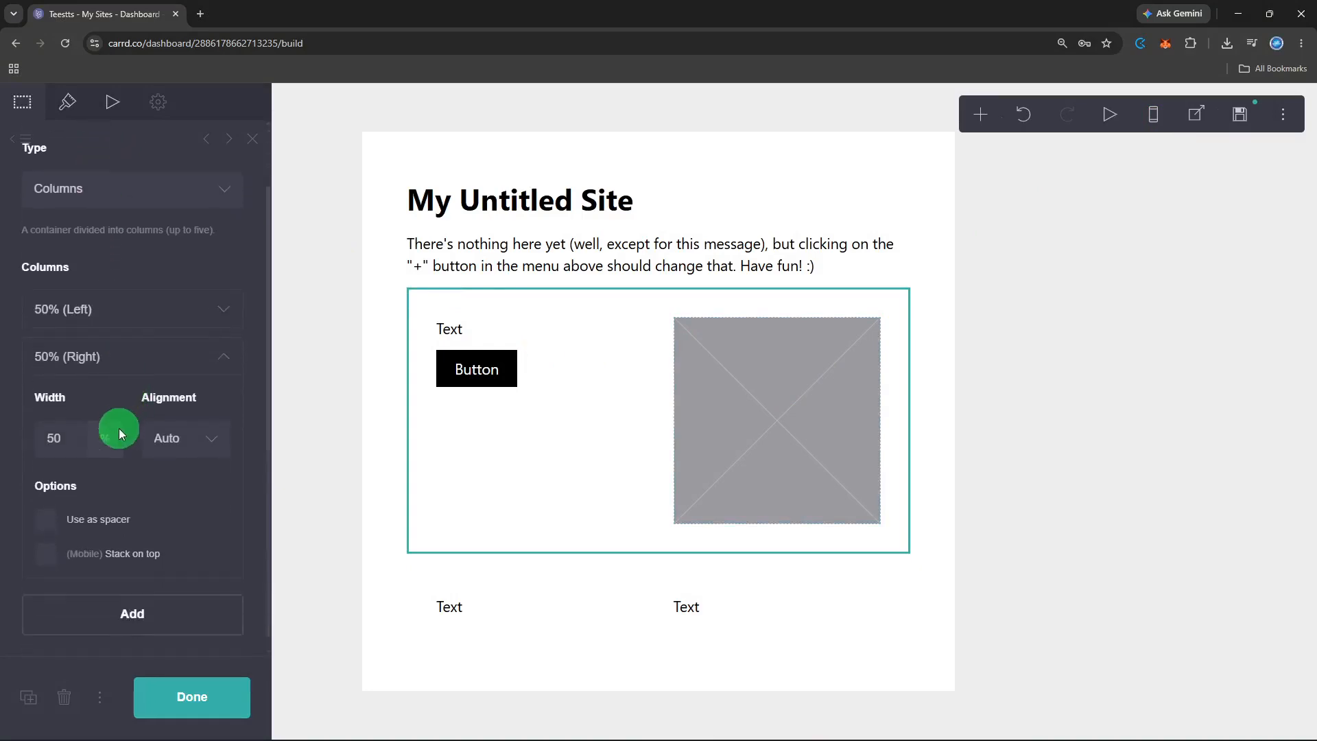
{"action": "left_click", "coordinate": [68, 103]}
{"action": "scroll", "coordinate": [131, 297], "scroll_direction": "down", "scroll_amount": 3}
{"action": "scroll", "coordinate": [130, 297], "scroll_direction": "down", "scroll_amount": 6}
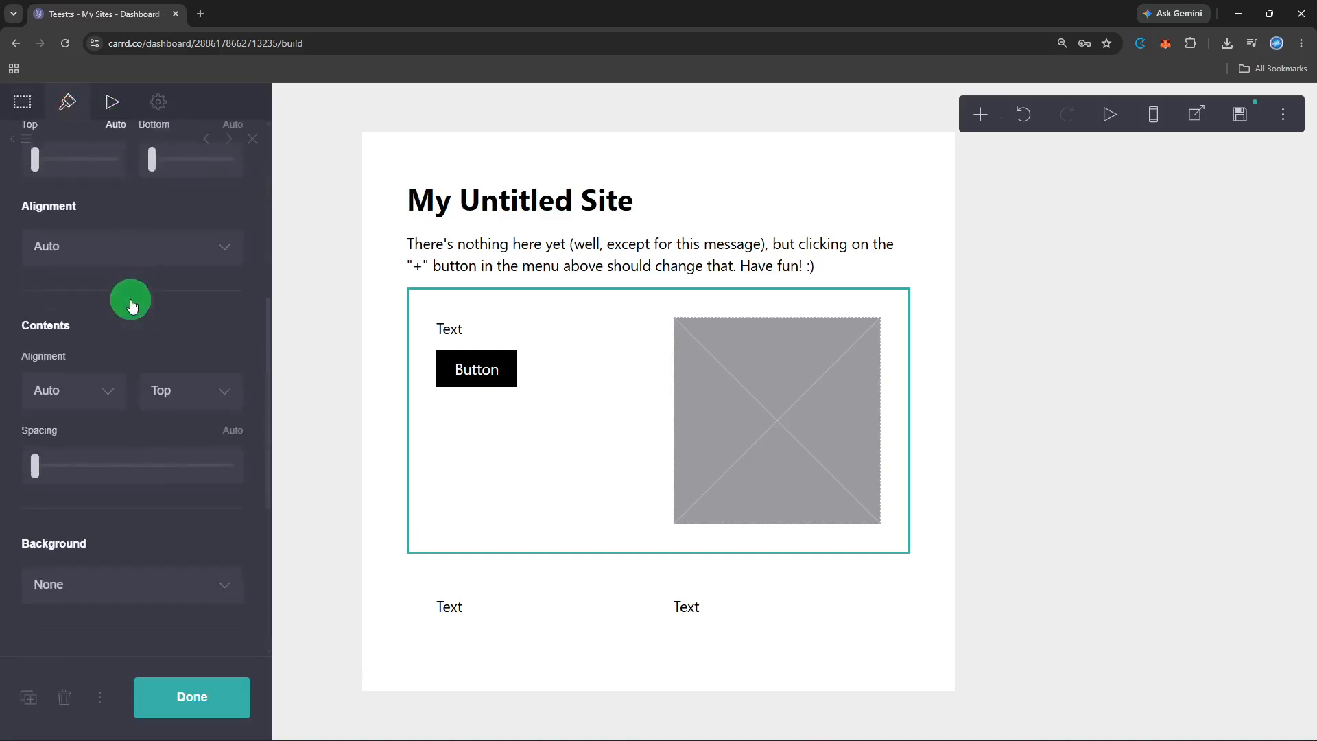
{"action": "scroll", "coordinate": [38, 117], "scroll_direction": "down", "scroll_amount": 2}
{"action": "left_click", "coordinate": [37, 115]}
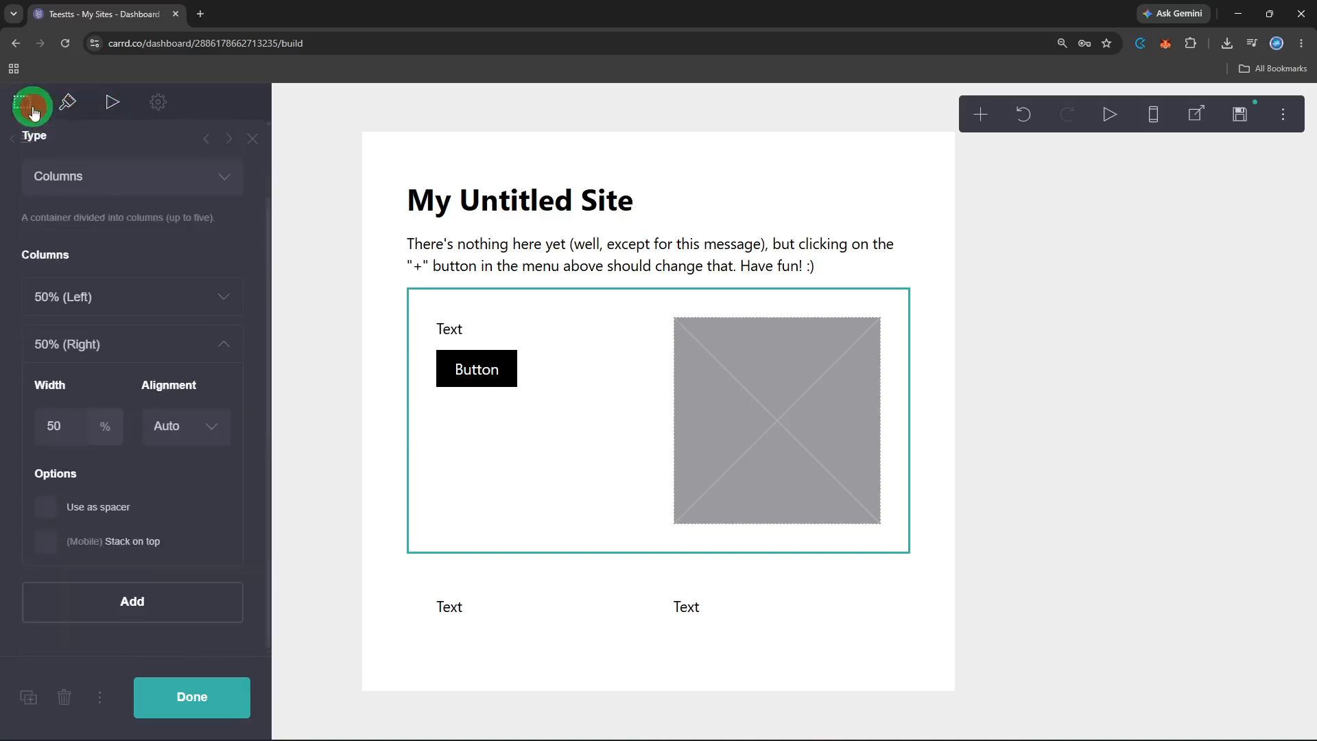
{"action": "left_click", "coordinate": [122, 368]}
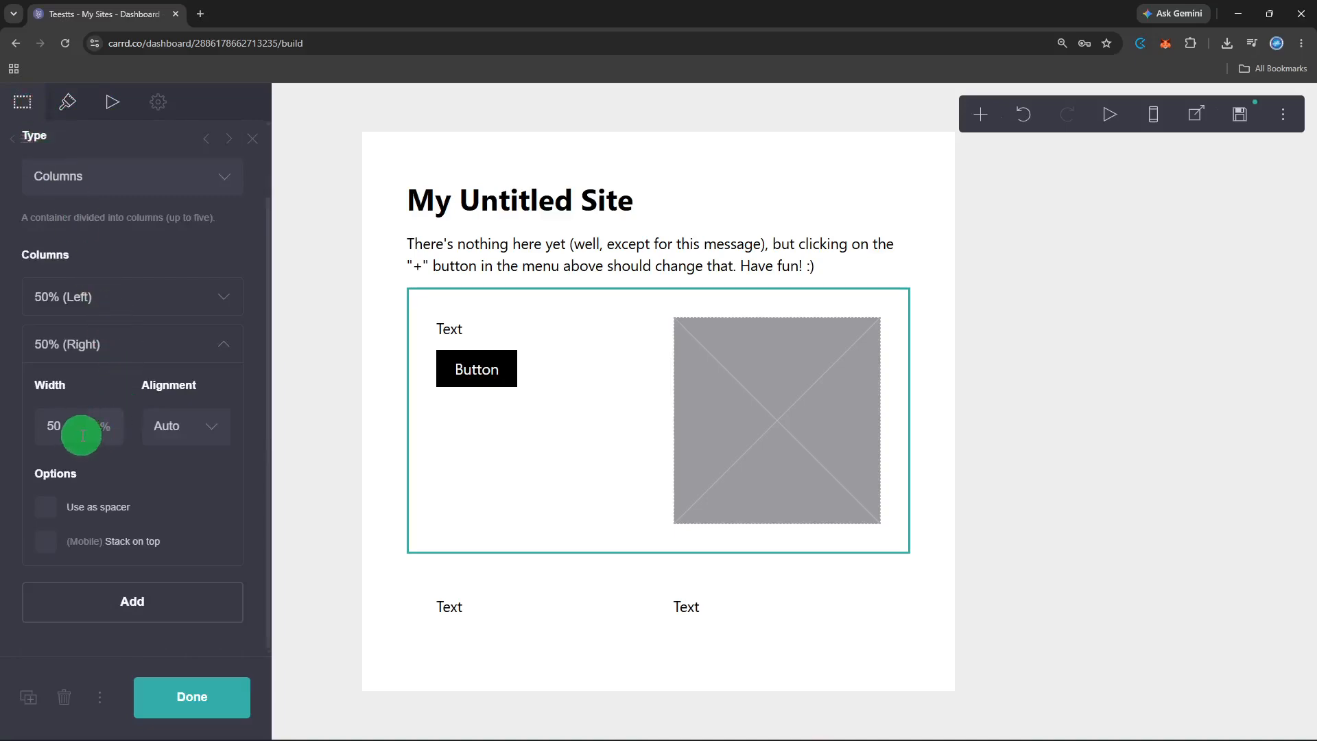
{"action": "left_click", "coordinate": [153, 295]}
{"action": "scroll", "coordinate": [121, 389], "scroll_direction": "down", "scroll_amount": 2}
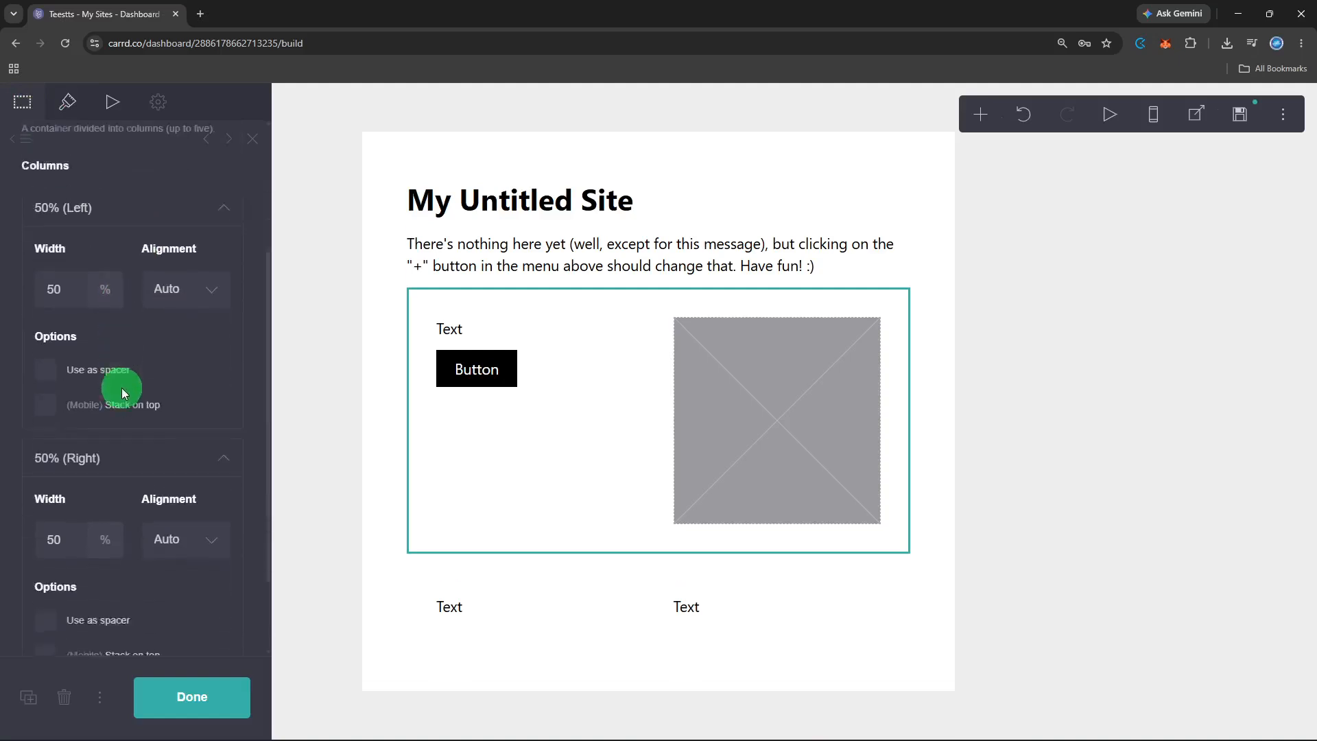
{"action": "scroll", "coordinate": [122, 388], "scroll_direction": "down", "scroll_amount": 1}
{"action": "left_click", "coordinate": [181, 698]}
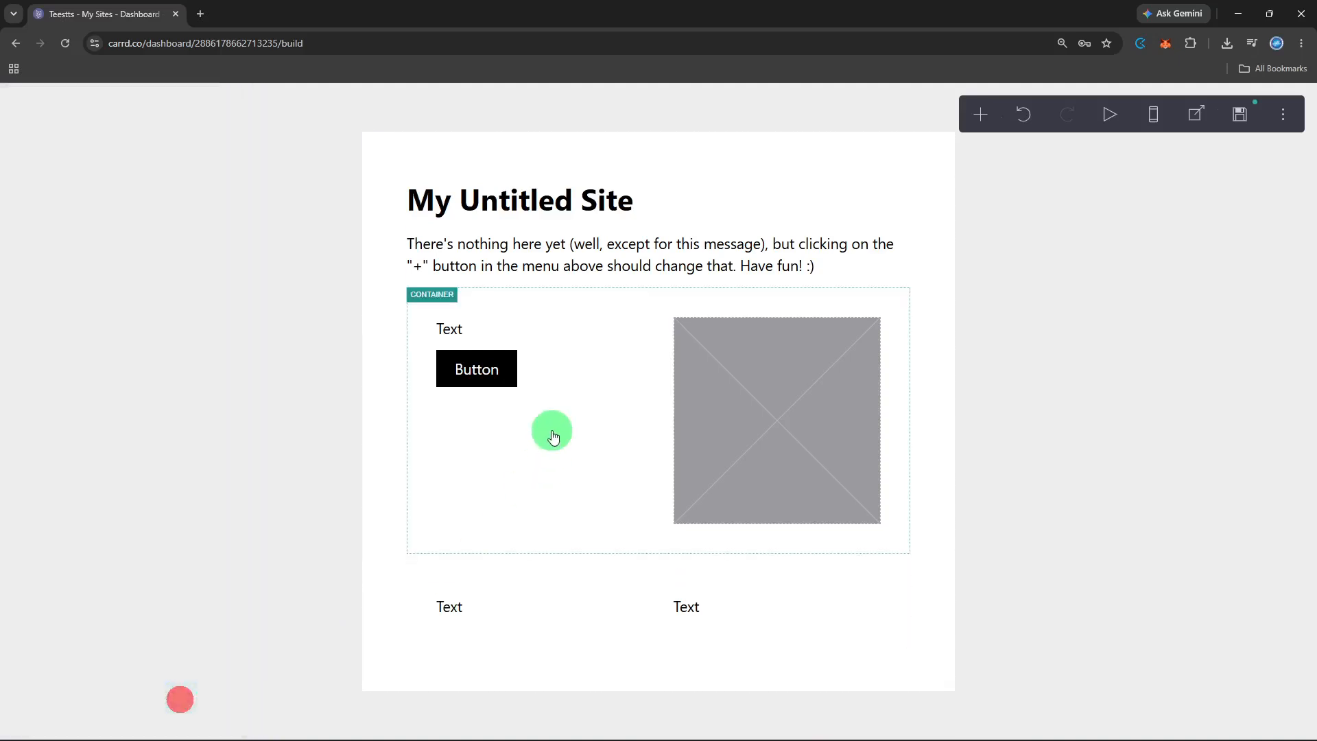
Step: Change the site title text to "Website Design"
{"action": "double_click", "coordinate": [565, 206]}
{"action": "double_click", "coordinate": [565, 205]}
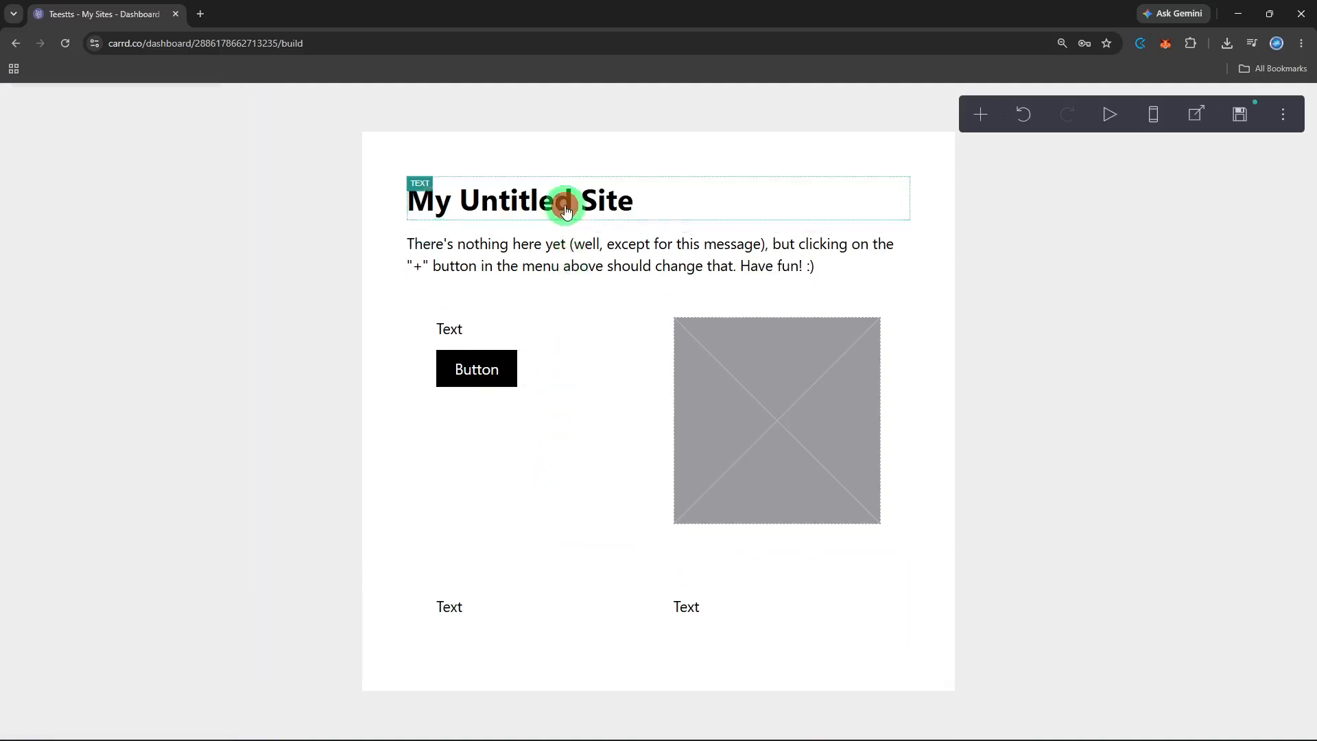
{"action": "left_click", "coordinate": [565, 206]}
{"action": "double_click", "coordinate": [93, 240]}
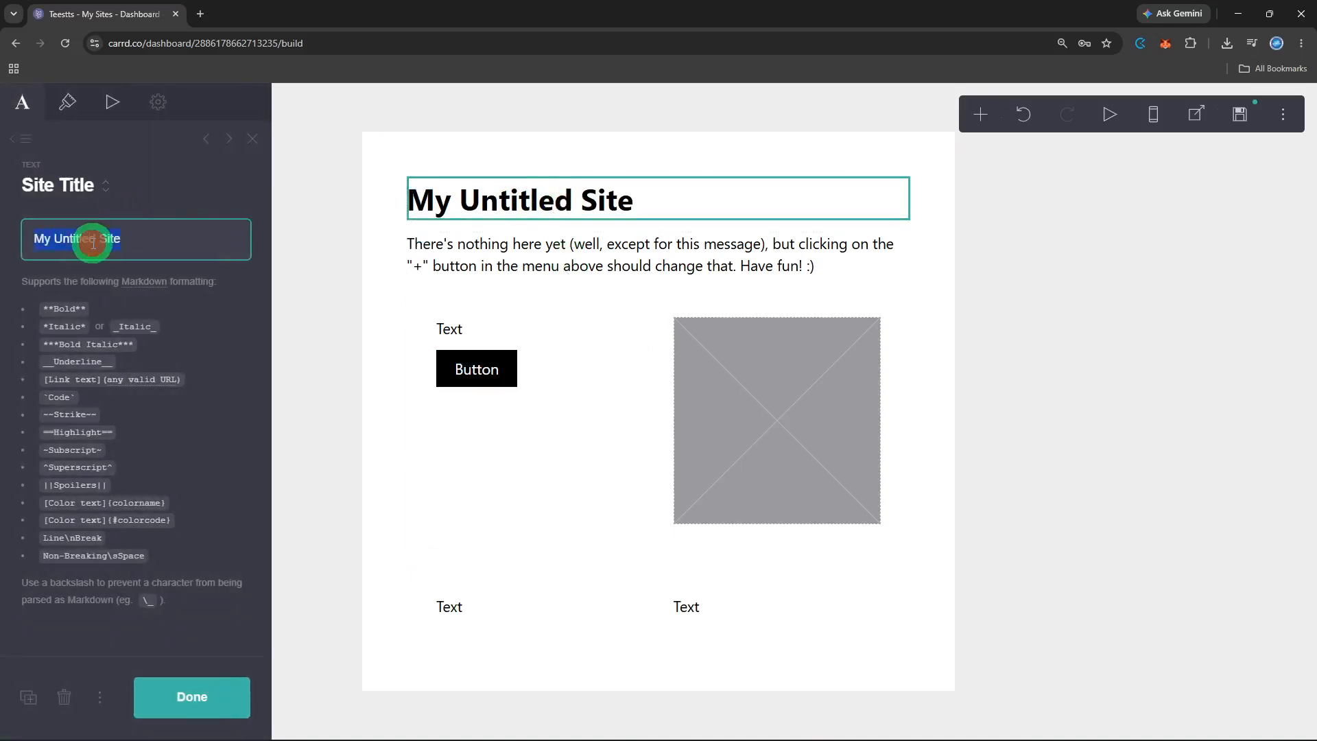
{"action": "type", "text": "Website Des"}
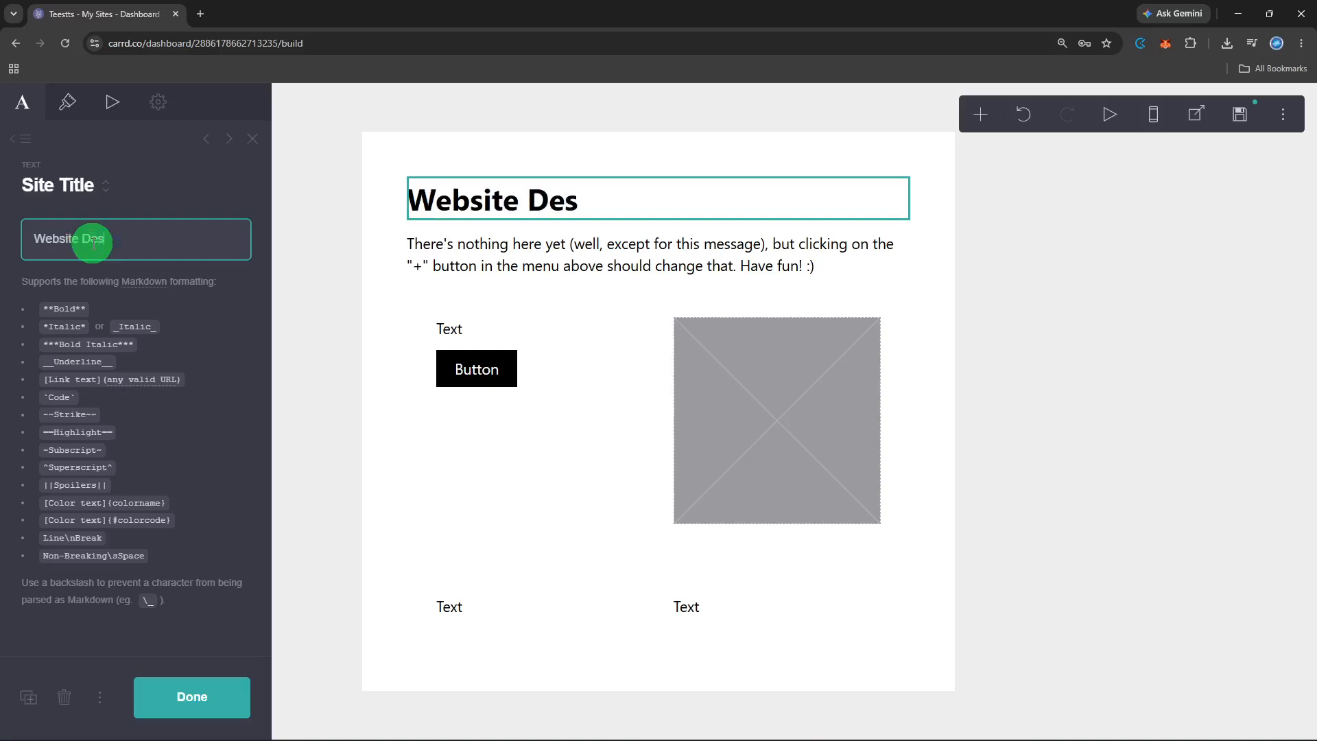
{"action": "type", "text": "ign"}
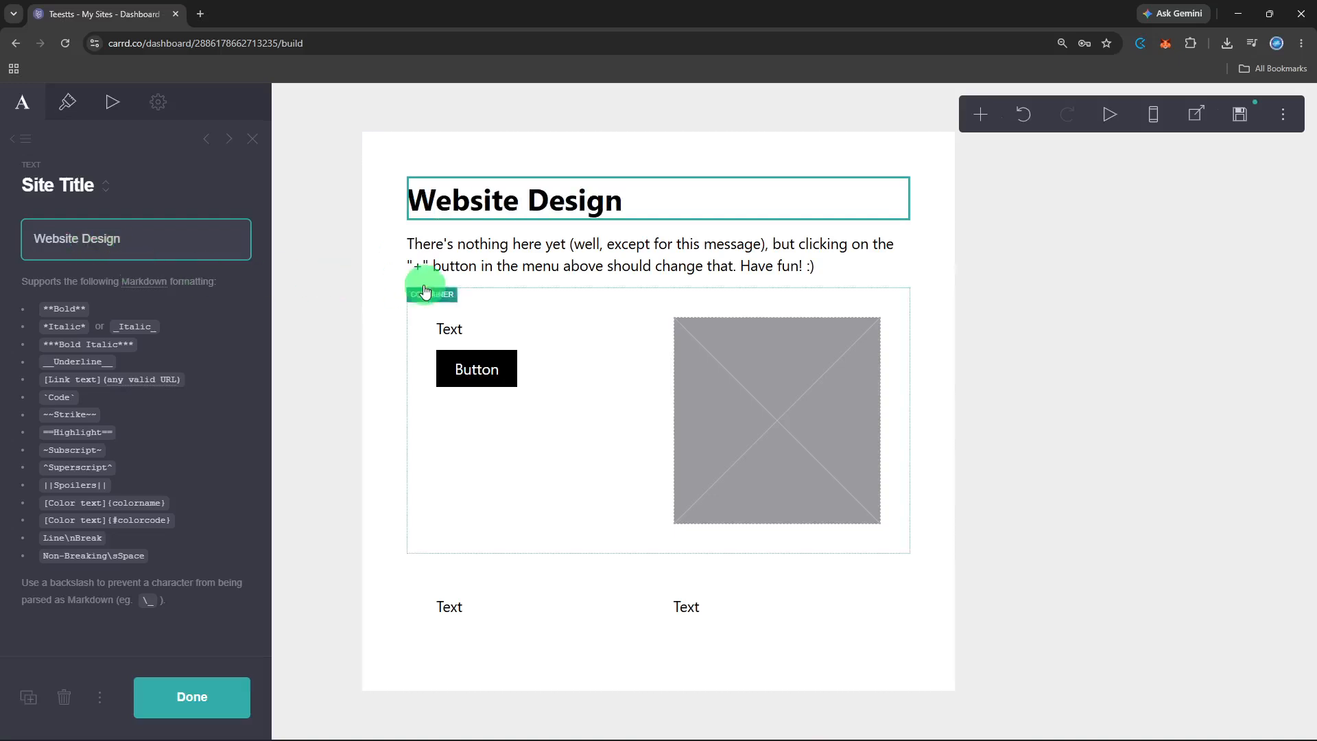
Step: Replace the placeholder paragraph under the site title with "Build focus pages"
{"action": "left_click", "coordinate": [455, 274]}
{"action": "left_click", "coordinate": [454, 274]}
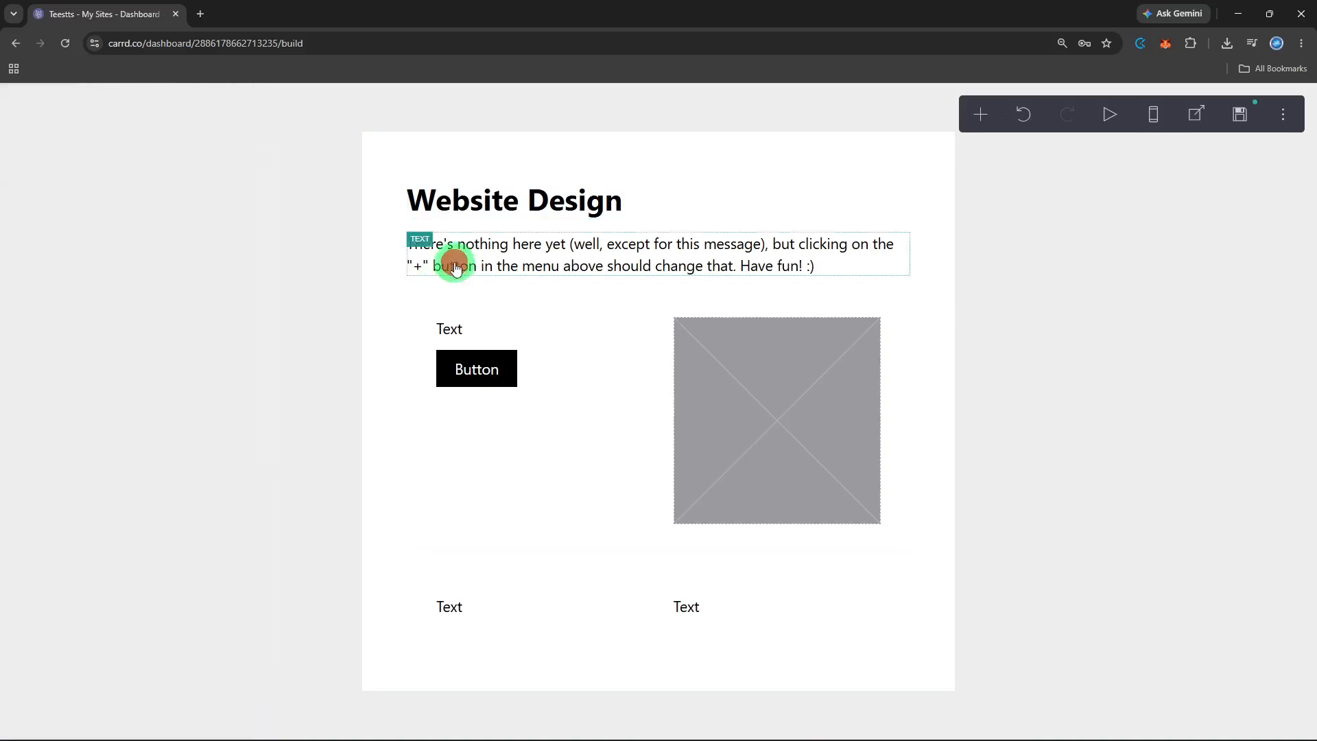
{"action": "triple_click", "coordinate": [158, 251]}
{"action": "key", "text": "BackSpace"}
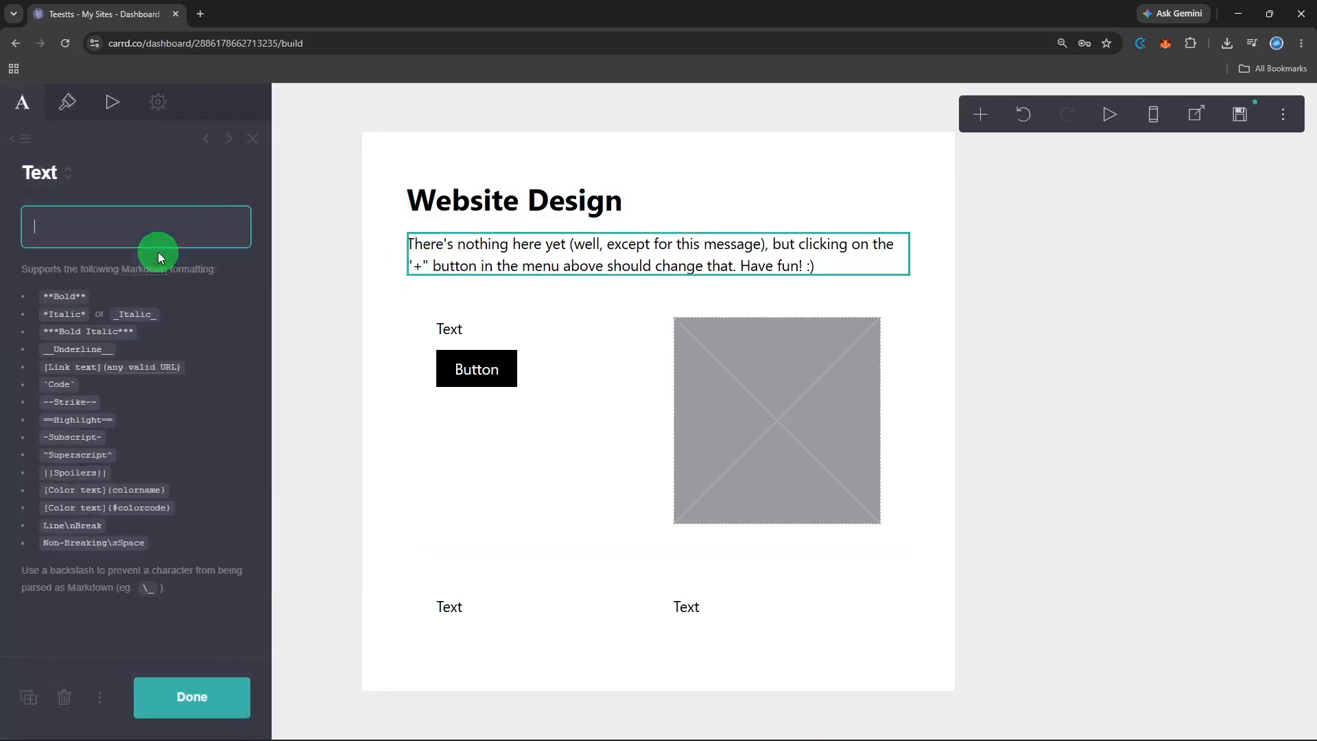
{"action": "type", "text": "Build focus pages"}
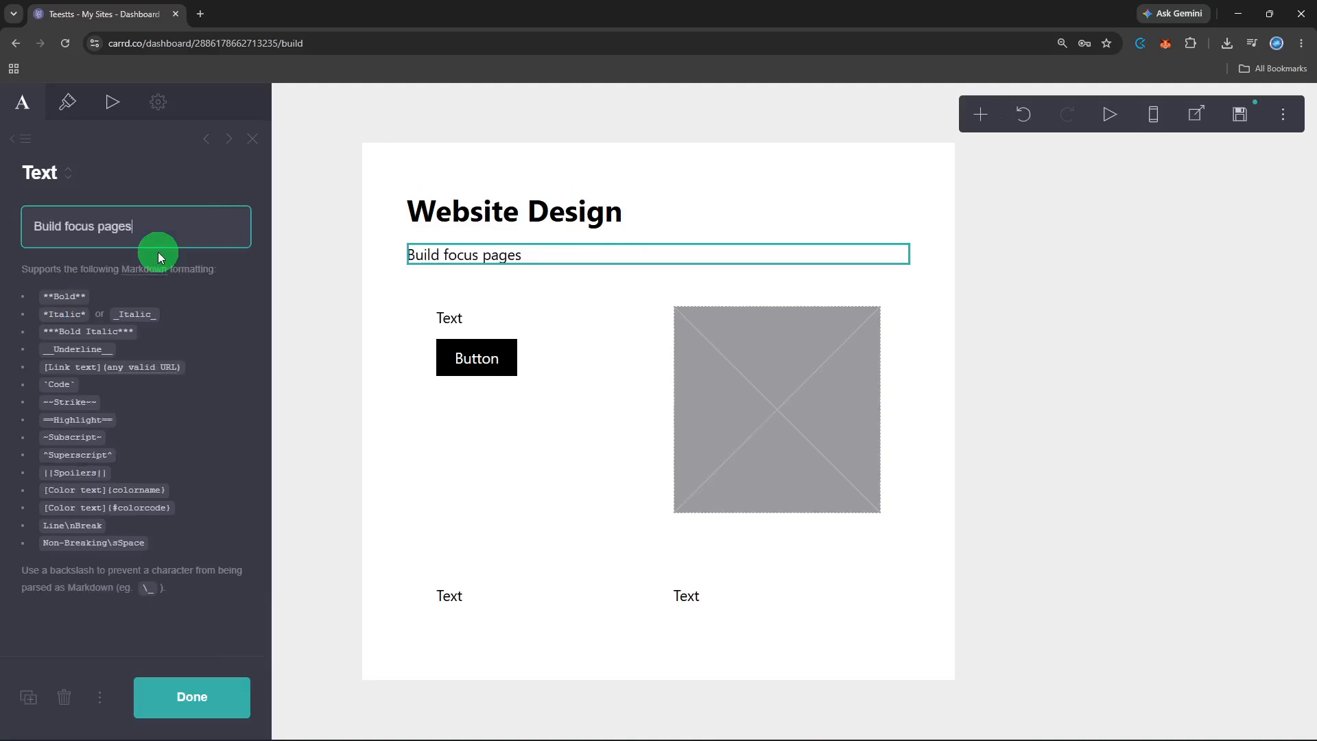
Step: Change the lower container's left text to "Design 1" and its right text to "Design 2"
{"action": "left_click", "coordinate": [505, 609]}
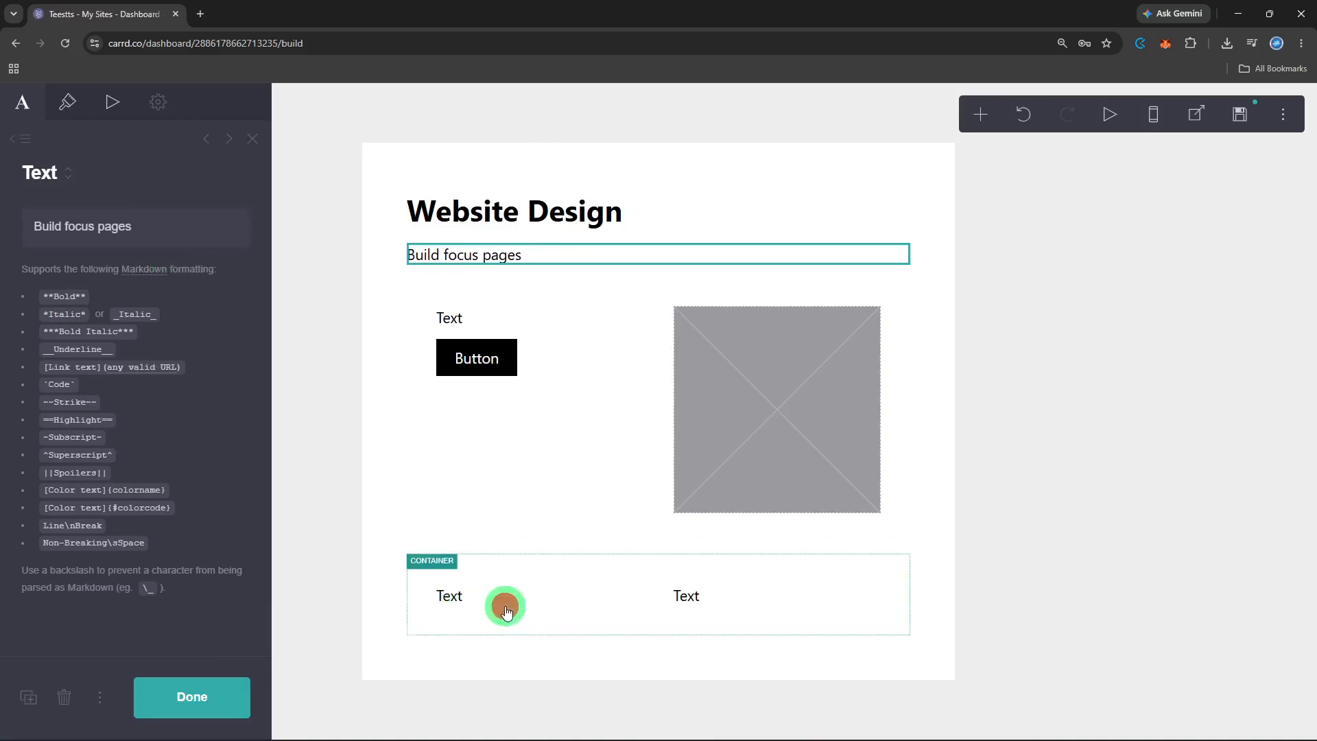
{"action": "left_click", "coordinate": [452, 598]}
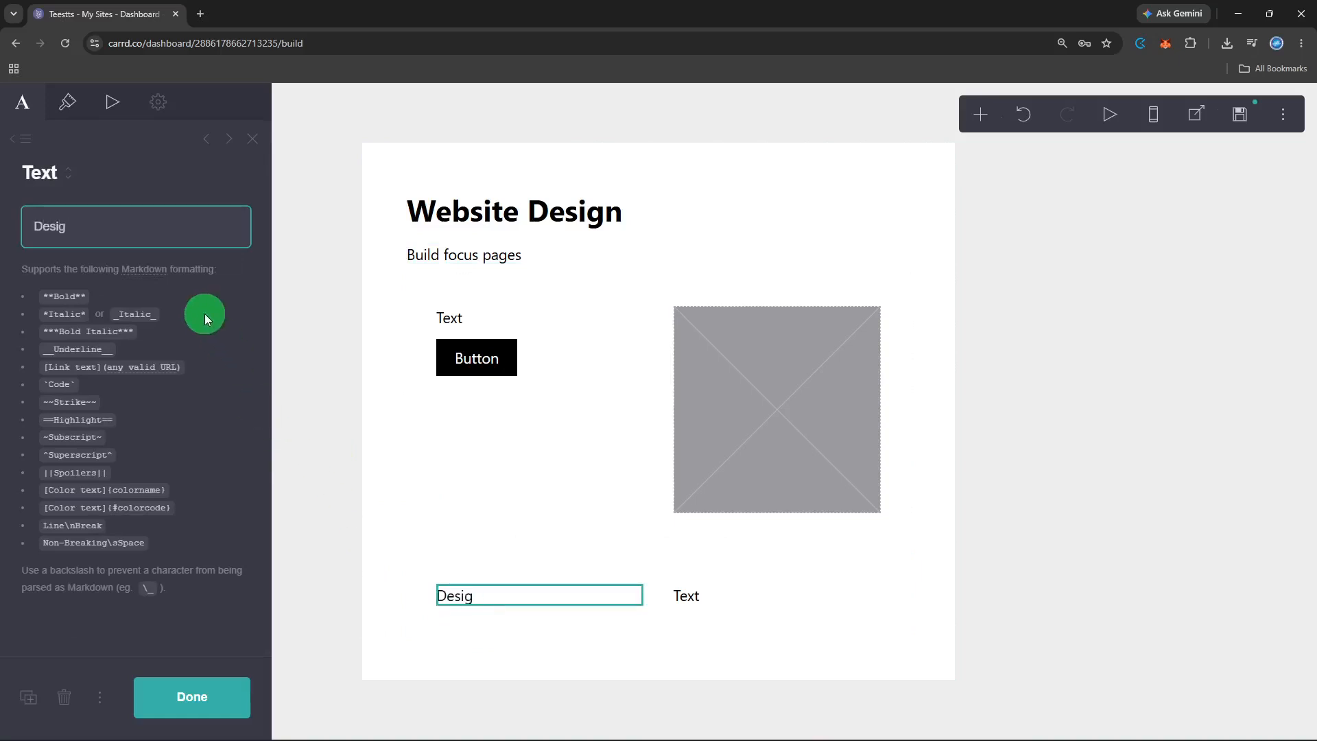
{"action": "left_click", "coordinate": [693, 595]}
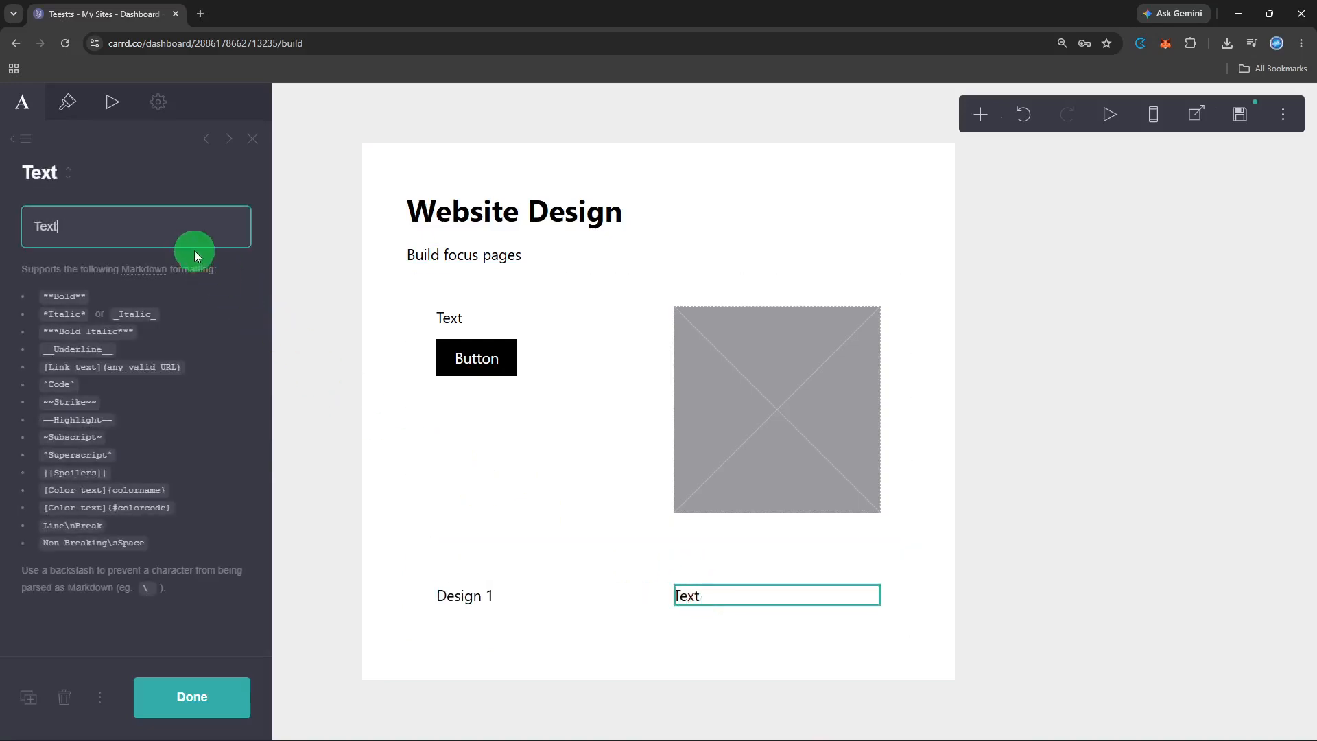
{"action": "key", "text": "BackSpace"}
{"action": "key", "text": "ctrl+a"}
{"action": "type", "text": "Desoh"}
{"action": "key", "text": "BackSpace"}
{"action": "key", "text": "BackSpace"}
{"action": "type", "text": "ign 2"}
{"action": "key", "text": "Return"}
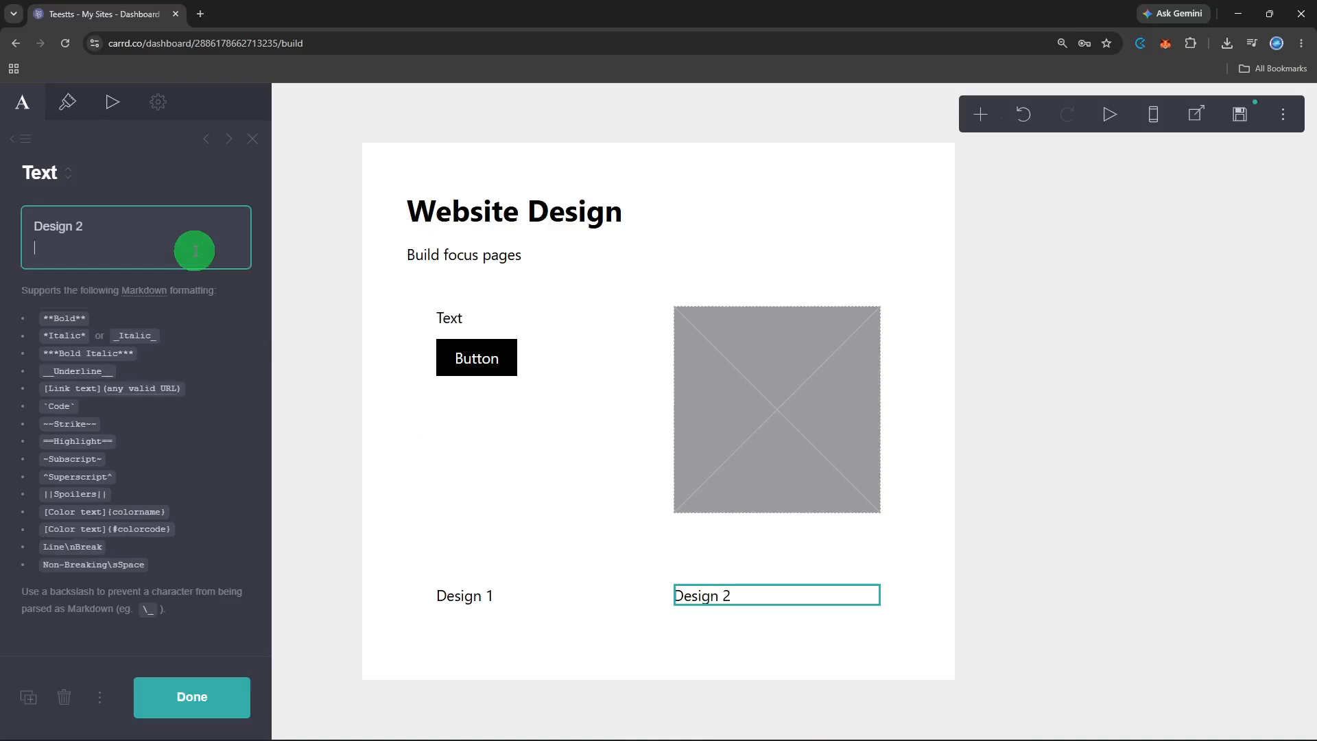
Step: Remove the empty line after "Design 2" in the lower container's right text and finish editing it
{"action": "key", "text": "BackSpace"}
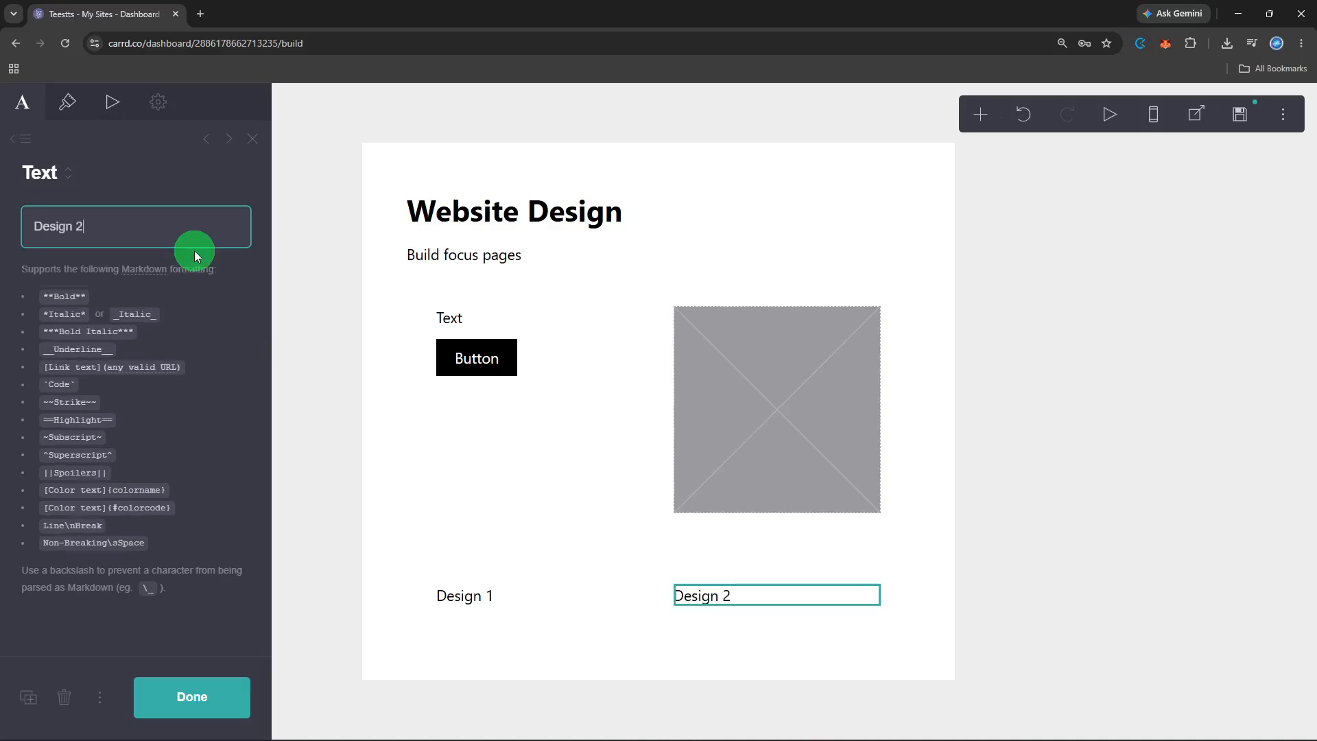
{"action": "left_click", "coordinate": [206, 693]}
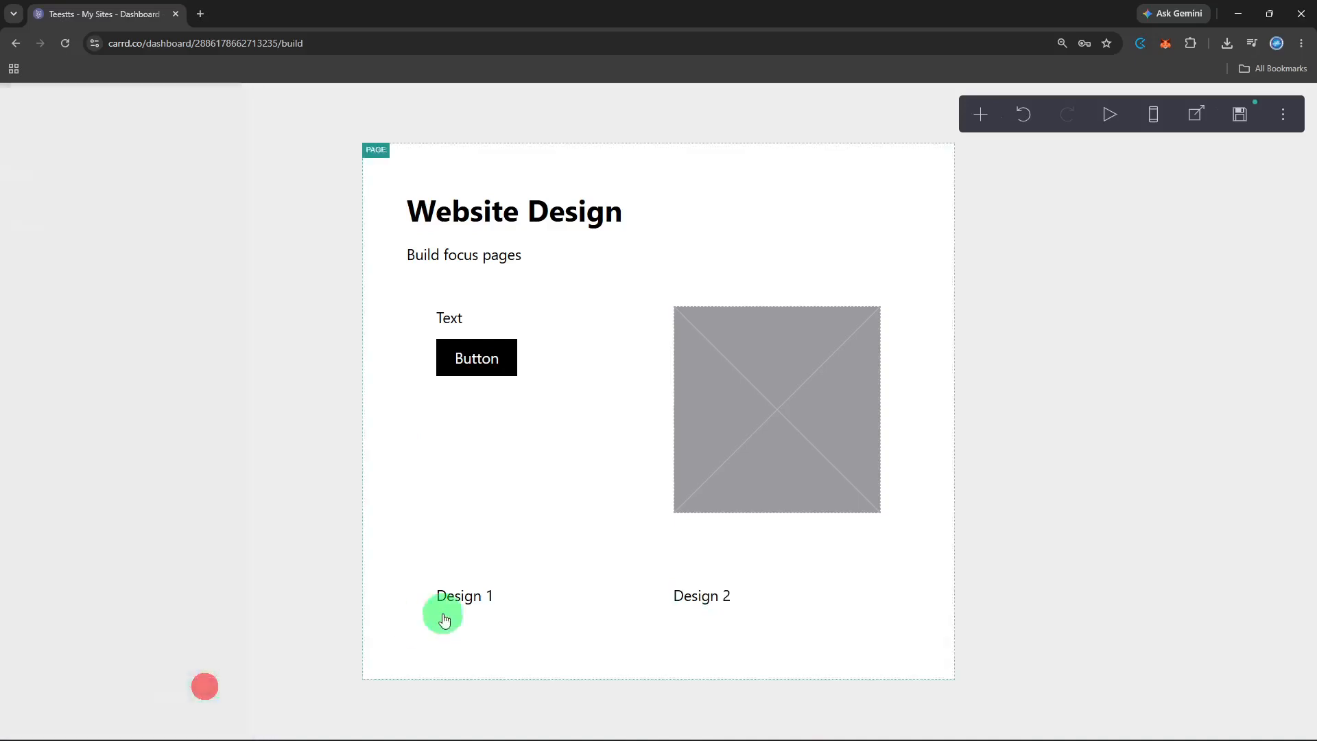
Step: Check how the whole page stacks in the mobile layout and return to the desktop layout
{"action": "left_click", "coordinate": [1140, 121]}
{"action": "scroll", "coordinate": [748, 346], "scroll_direction": "down", "scroll_amount": 1}
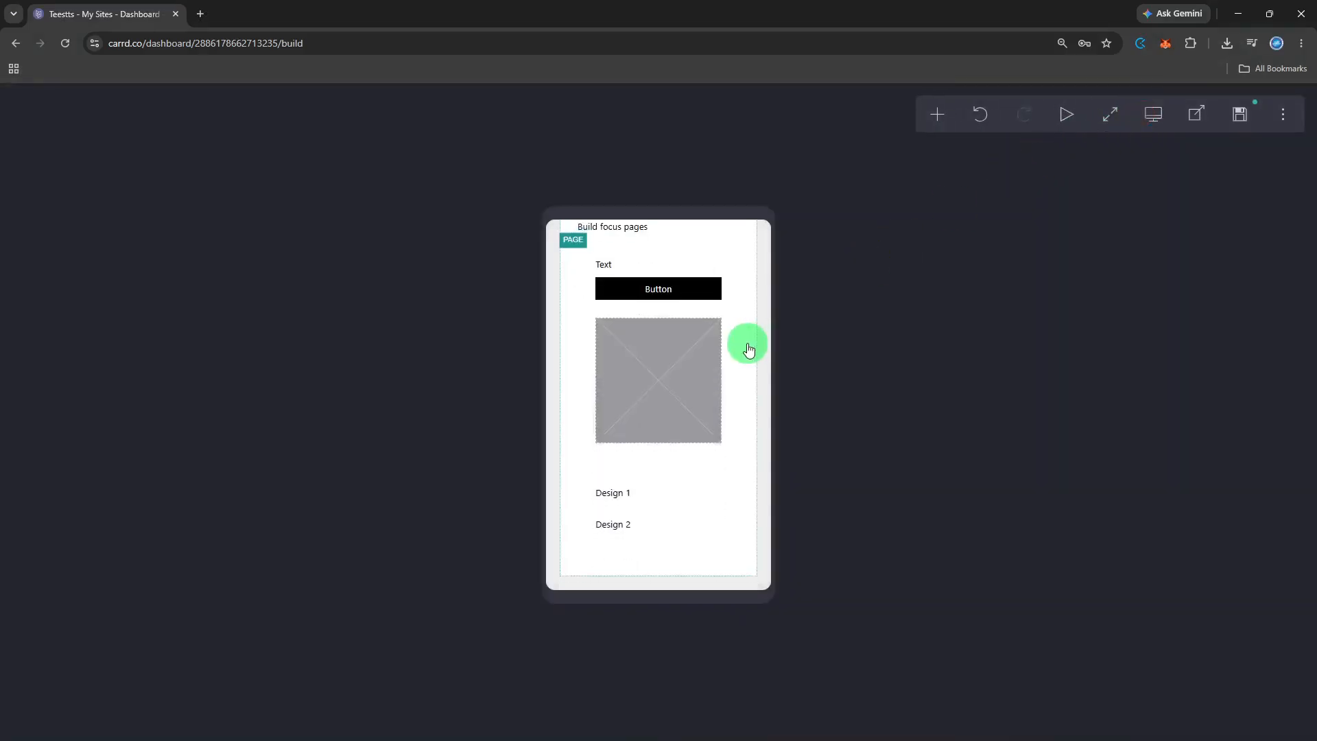
{"action": "scroll", "coordinate": [748, 348], "scroll_direction": "up", "scroll_amount": 1}
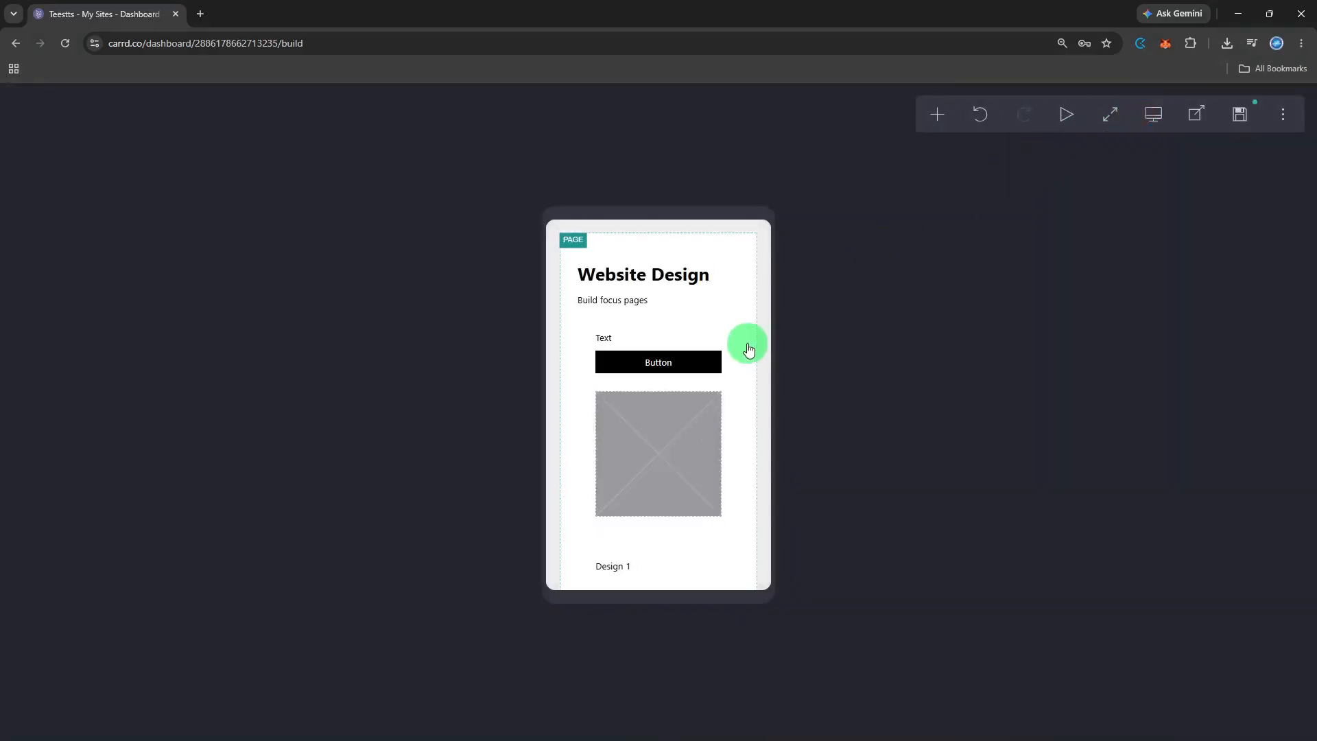
{"action": "left_click", "coordinate": [1155, 127]}
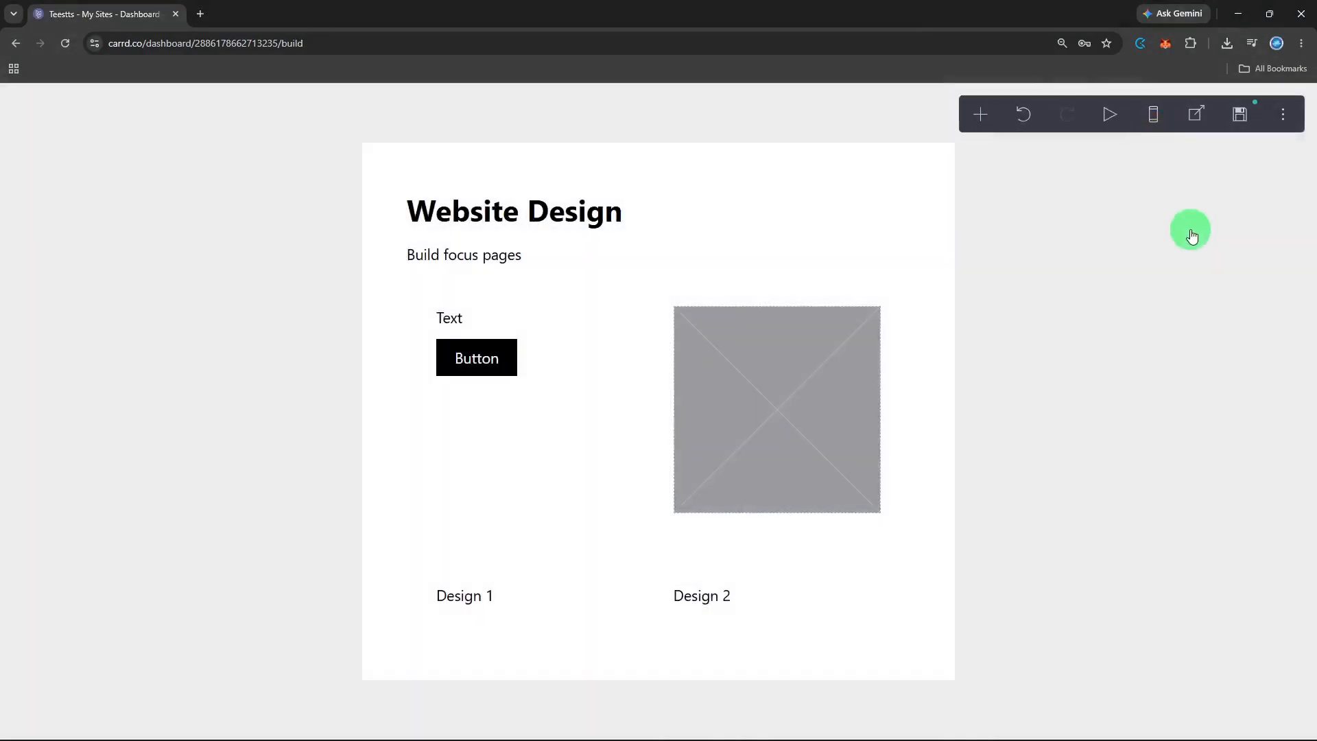
Step: Try to publish the site changes to the .carrd.co URL
{"action": "left_click", "coordinate": [1239, 114]}
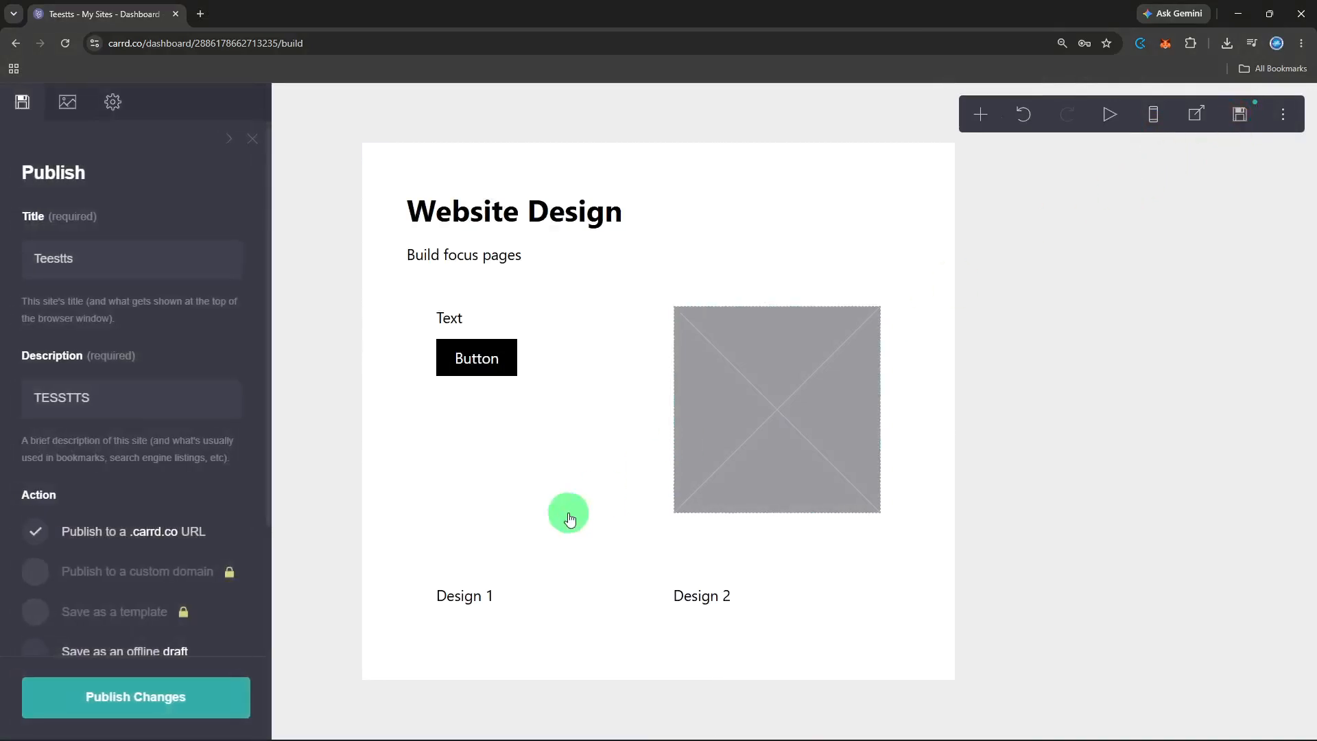
{"action": "left_click", "coordinate": [220, 690]}
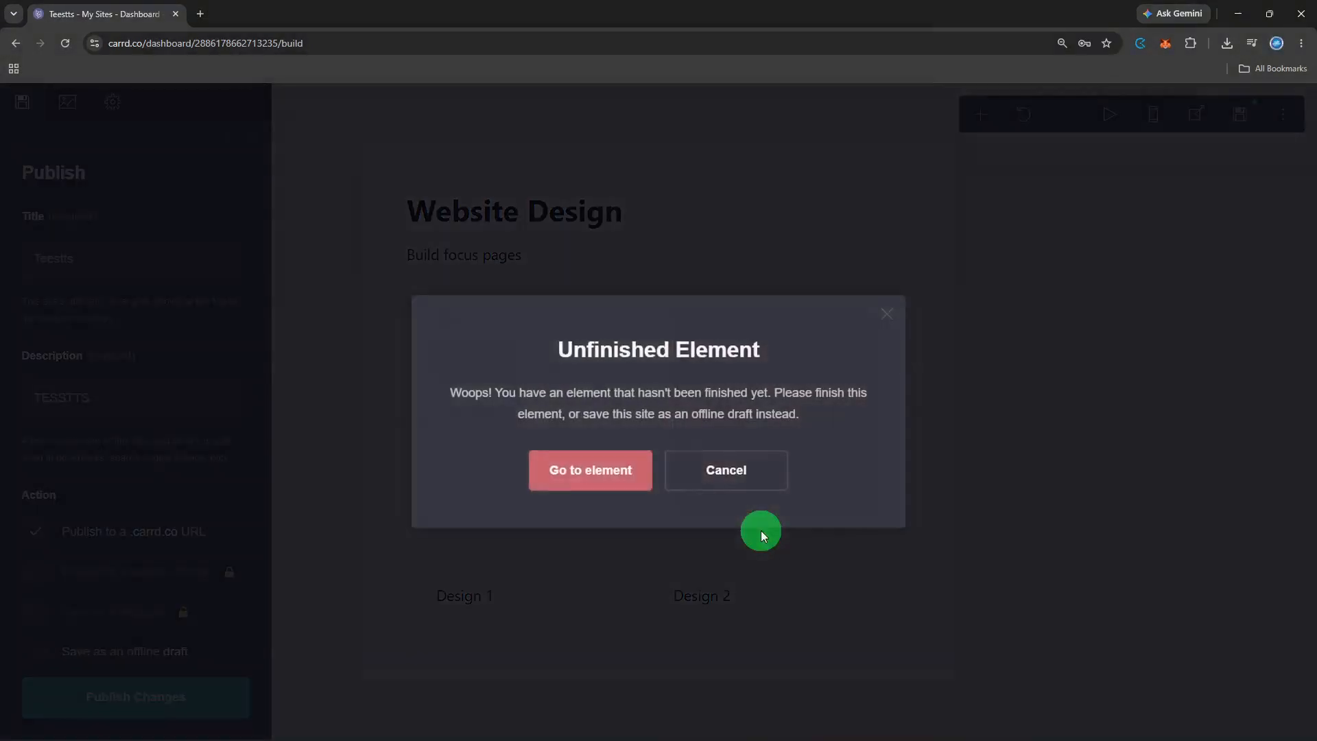
Step: Go to the unfinished image element, upload the photo of a dog on a sunset beach, and accept the suggested crop
{"action": "left_click", "coordinate": [617, 488]}
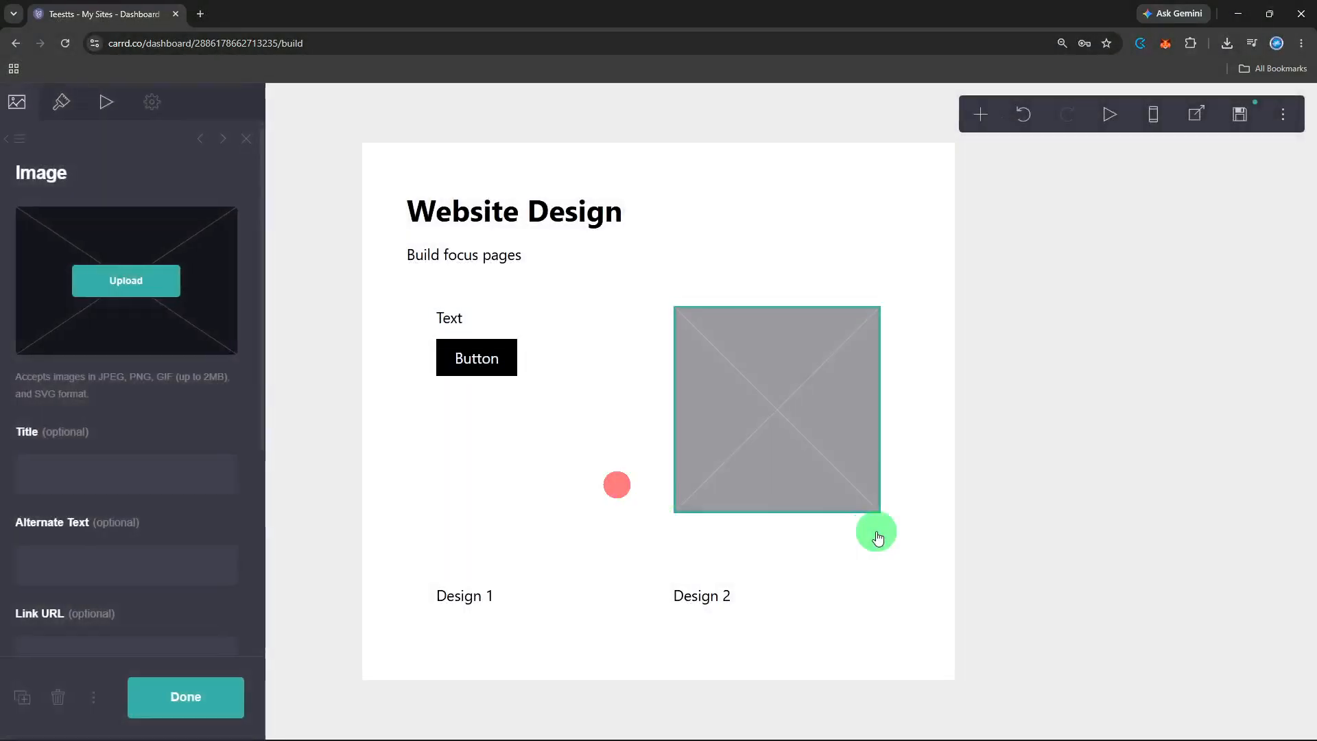
{"action": "left_click", "coordinate": [132, 309]}
{"action": "left_click", "coordinate": [246, 263]}
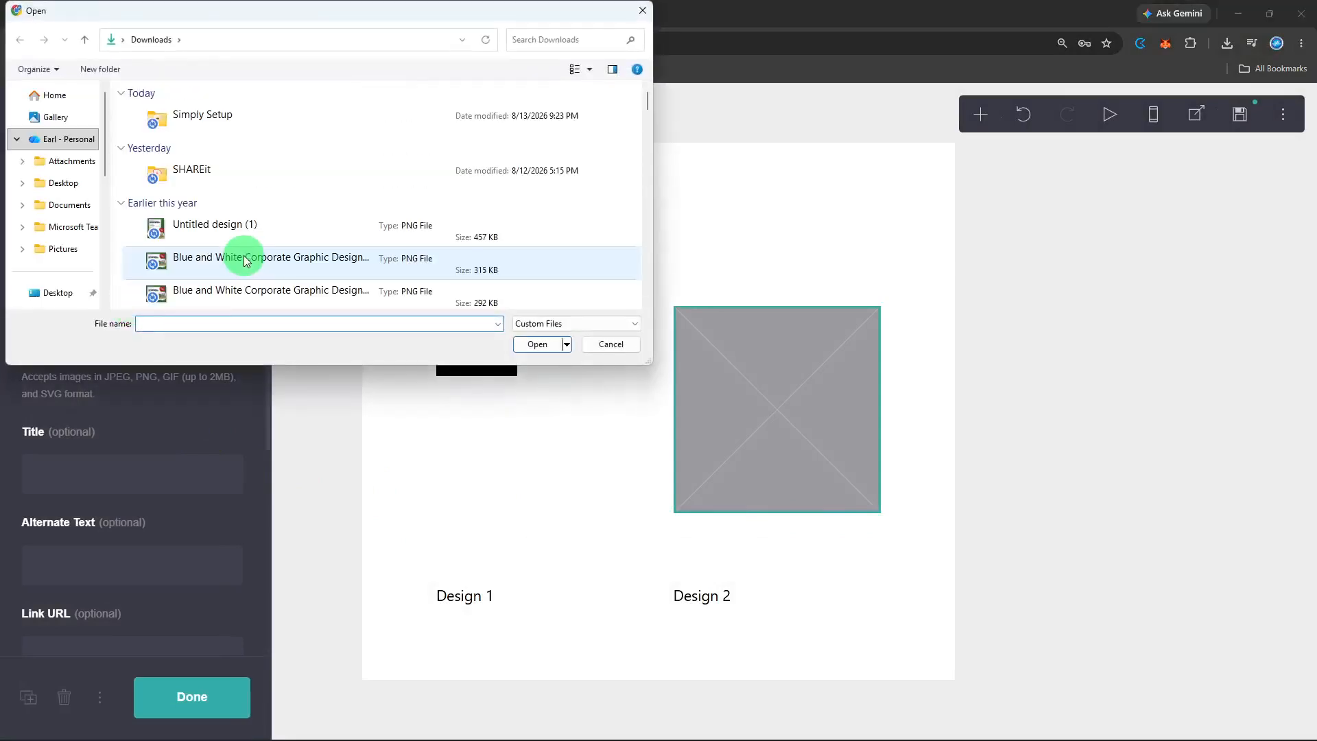
{"action": "scroll", "coordinate": [245, 261], "scroll_direction": "down", "scroll_amount": 5}
{"action": "double_click", "coordinate": [246, 262]}
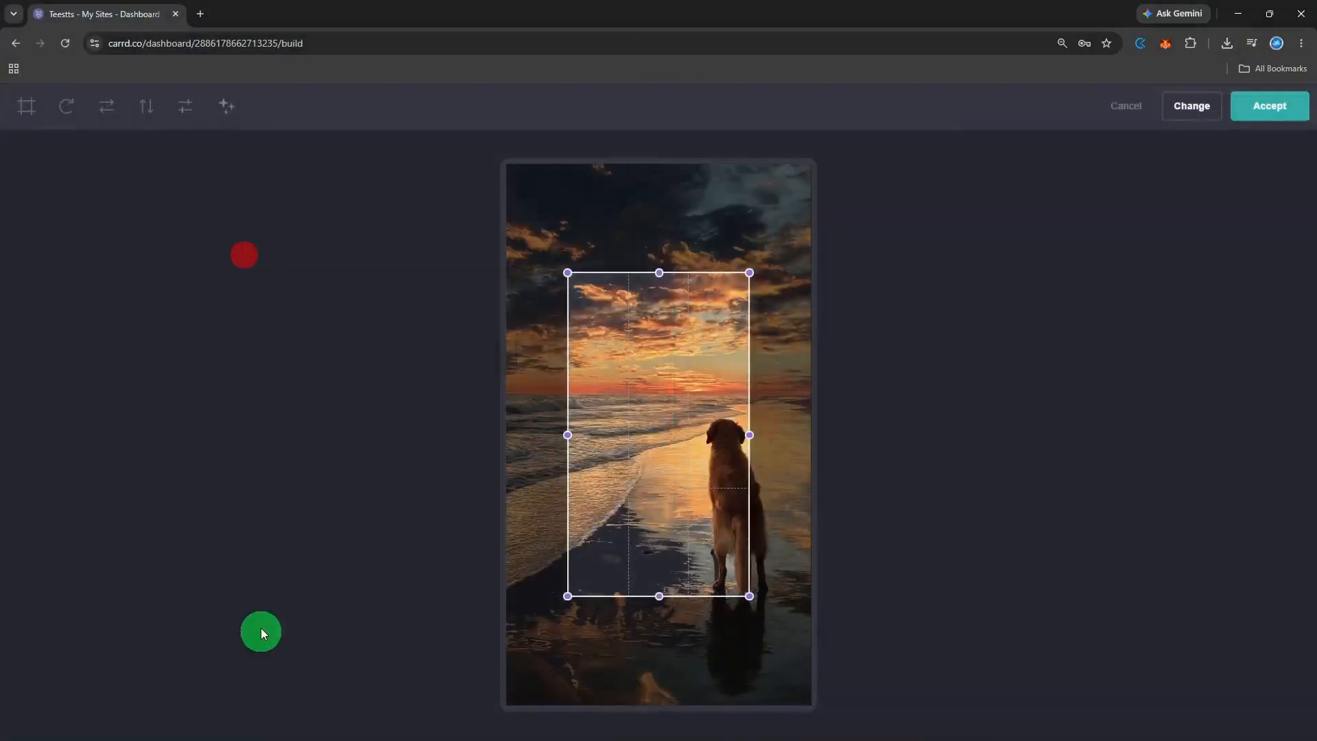
{"action": "left_click", "coordinate": [1269, 106]}
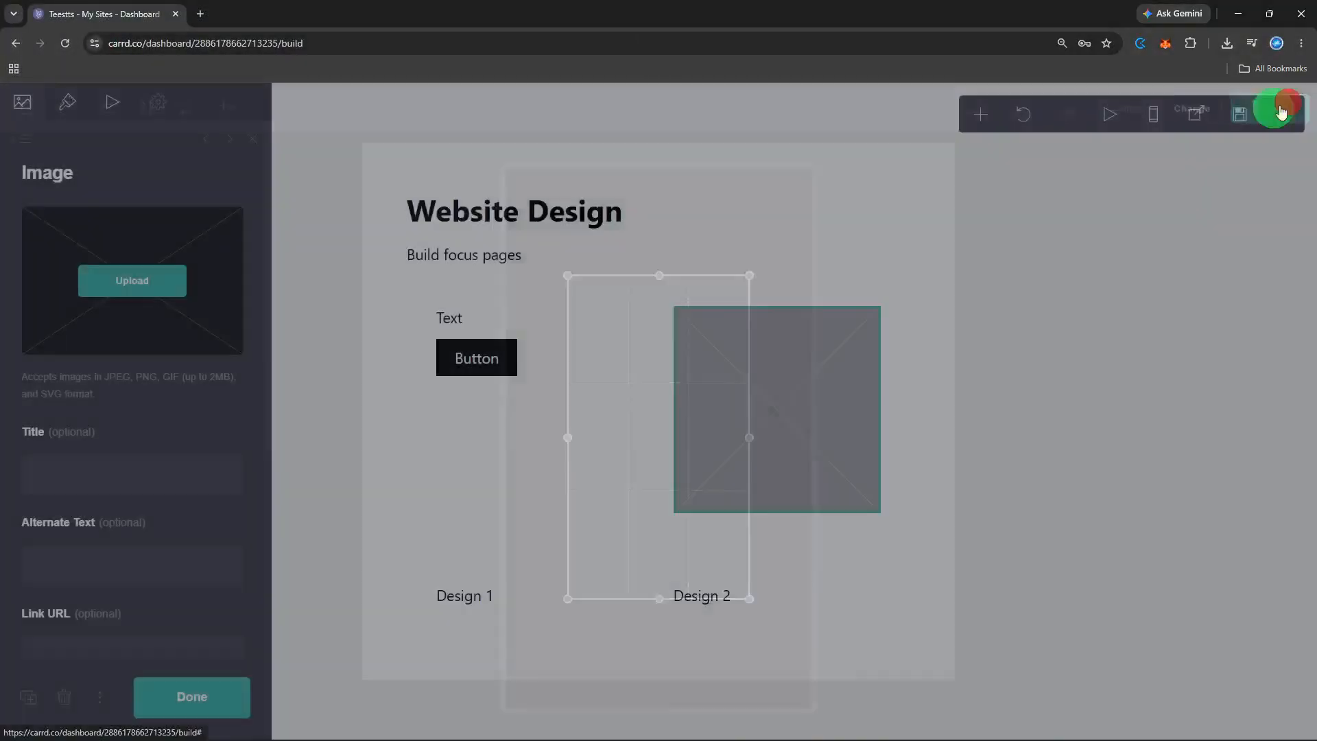
{"action": "left_click", "coordinate": [191, 697]}
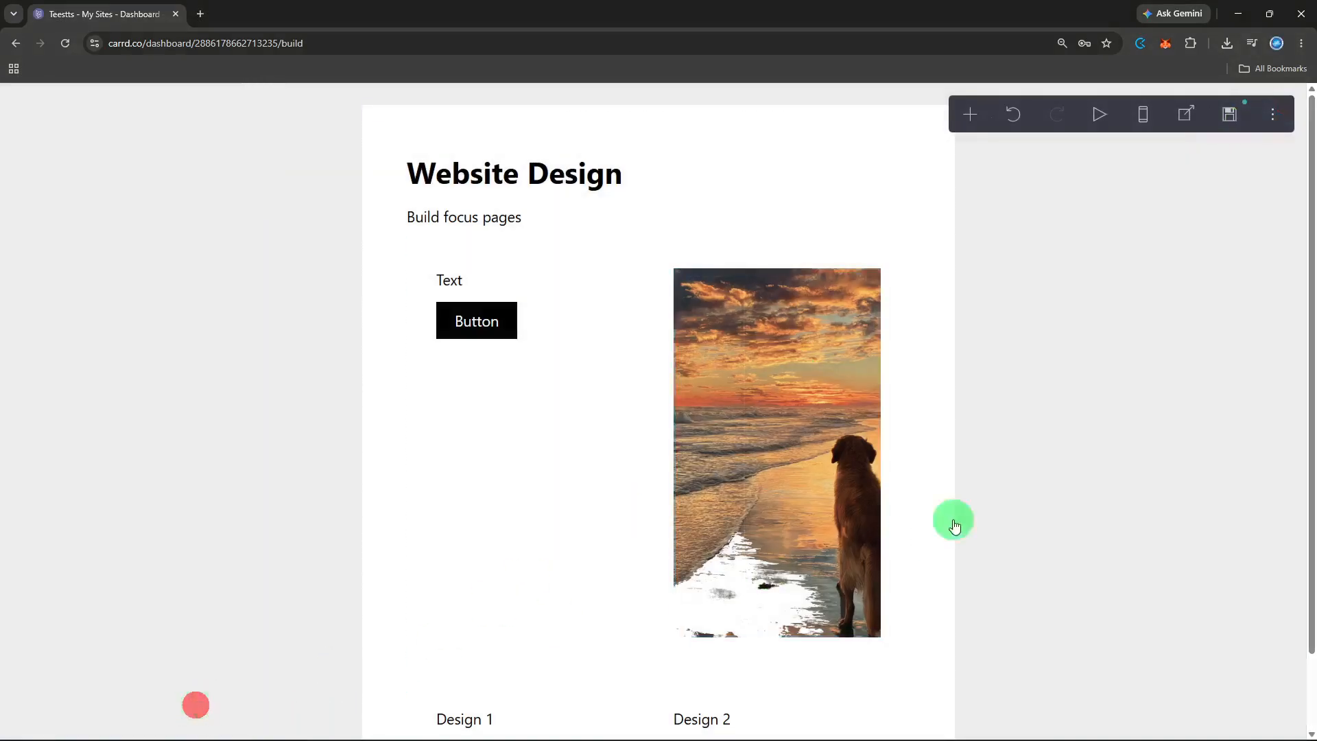
Step: Publish the site with the added photo to the .carrd.co URL
{"action": "left_click", "coordinate": [1228, 118]}
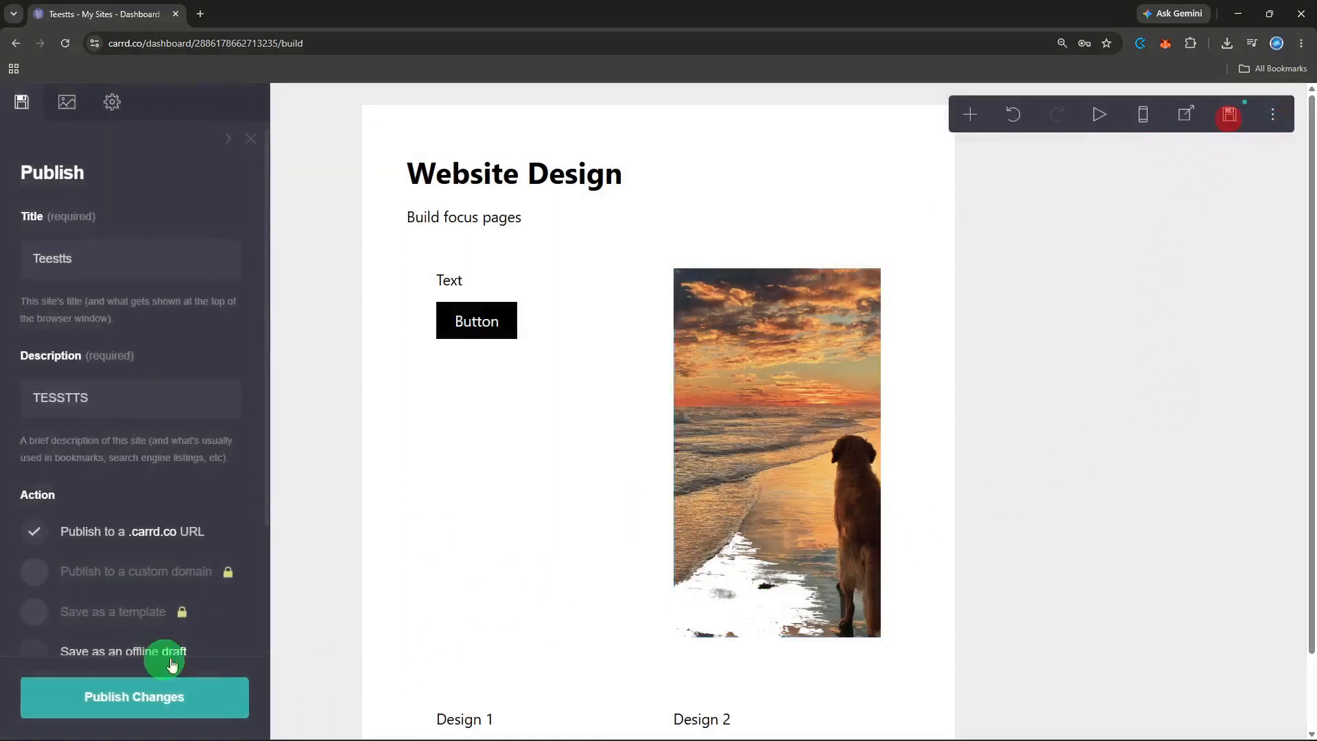
{"action": "left_click", "coordinate": [127, 694]}
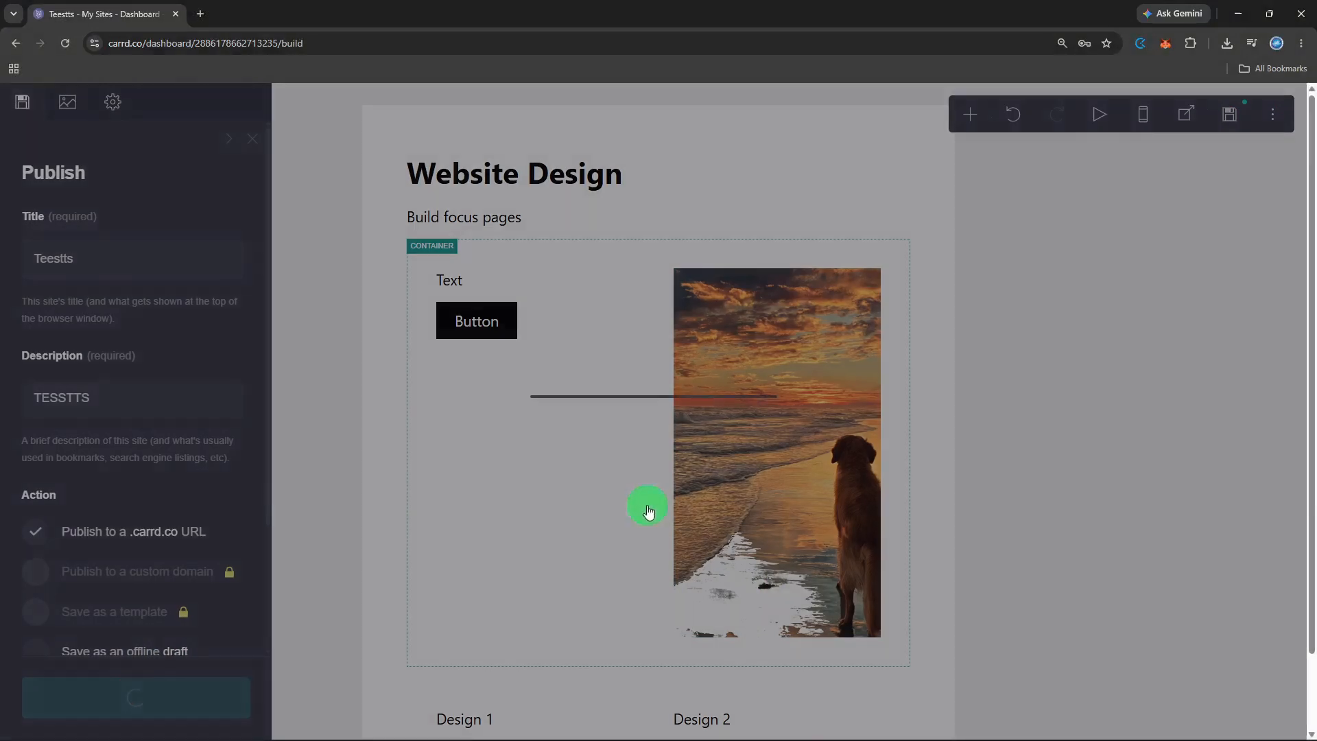